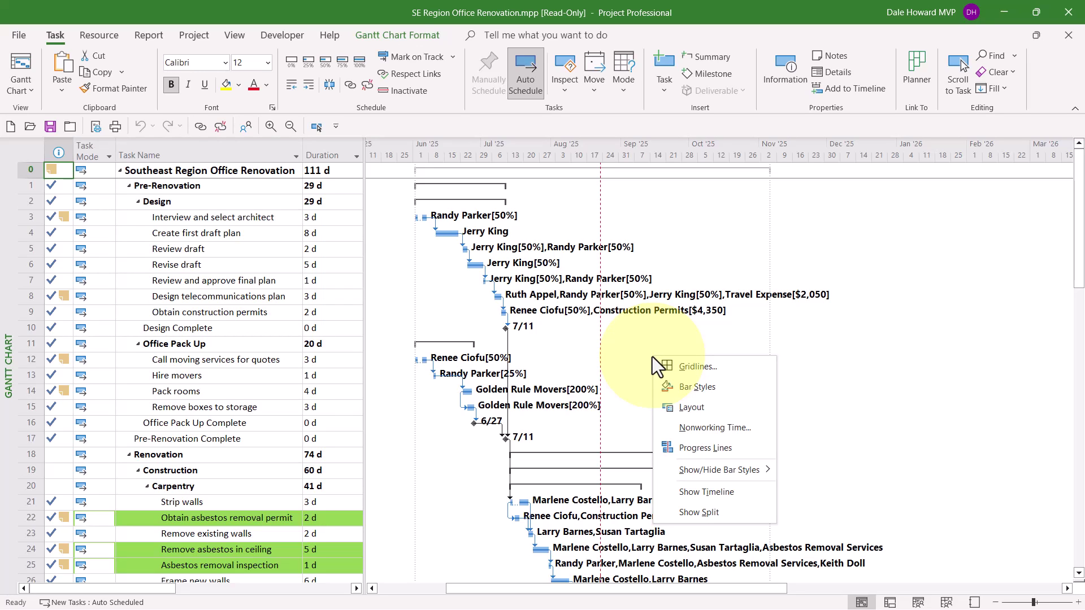
Show the Timeline above the Gantt Chart, enlarge its pane, and clear the Pre-Renovation bar selection
{"action": "left_click", "coordinate": [722, 493]}
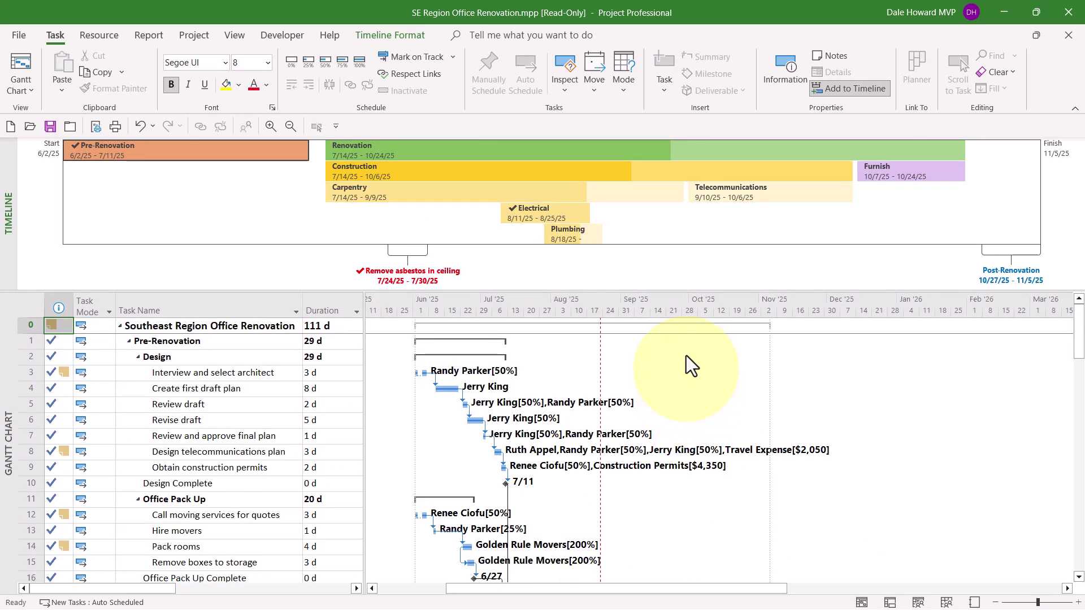
{"action": "left_click_drag", "start_coordinate": [684, 289], "coordinate": [684, 334]}
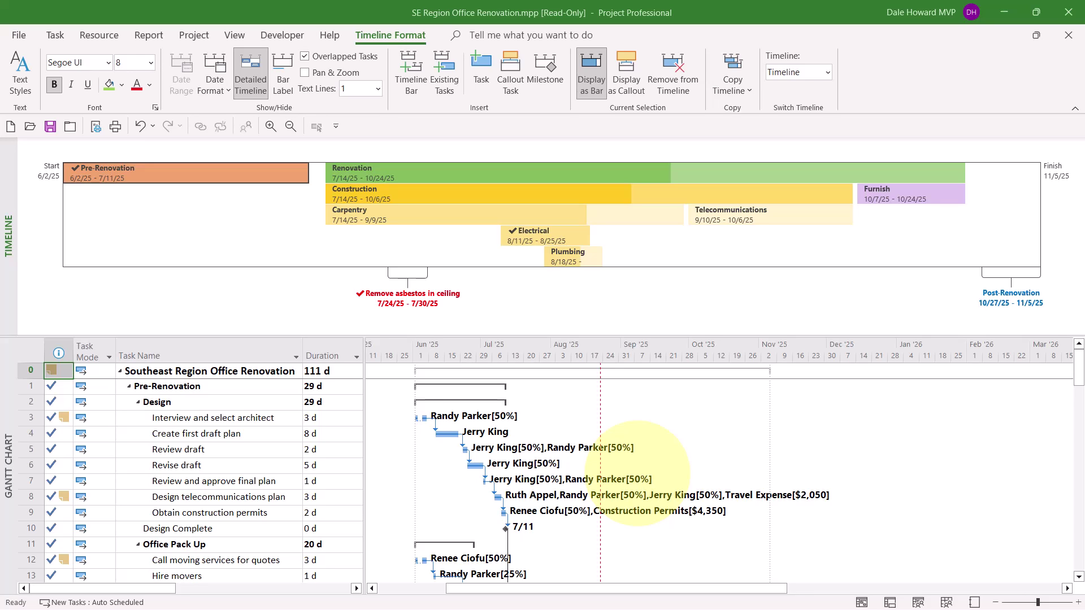
{"action": "left_click", "coordinate": [525, 301]}
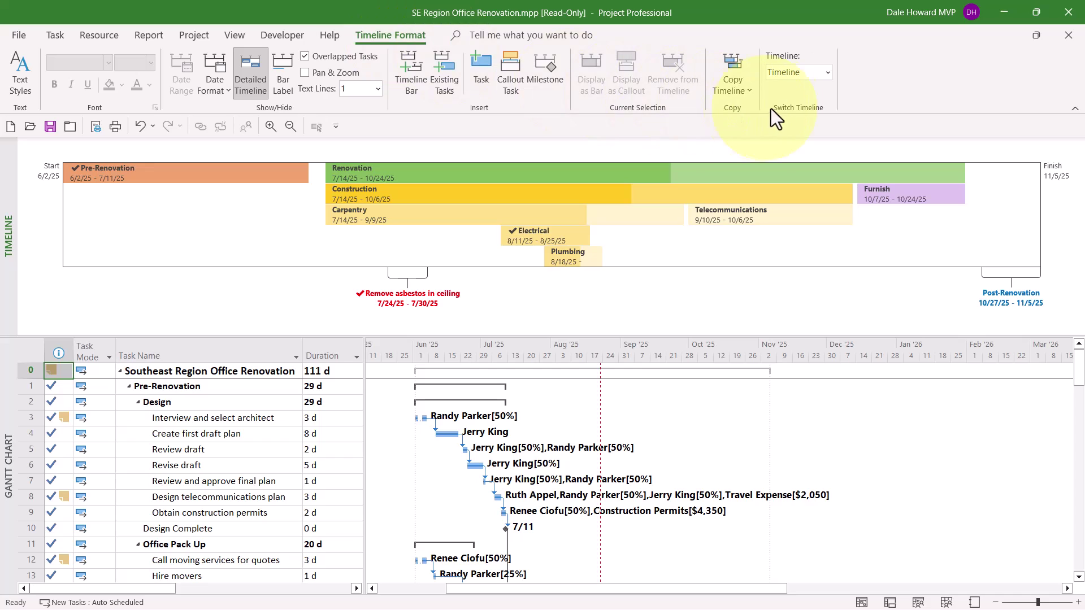
Create a new single view named Milestones View that uses the Timeline screen, and apply it
{"action": "left_click", "coordinate": [829, 72]}
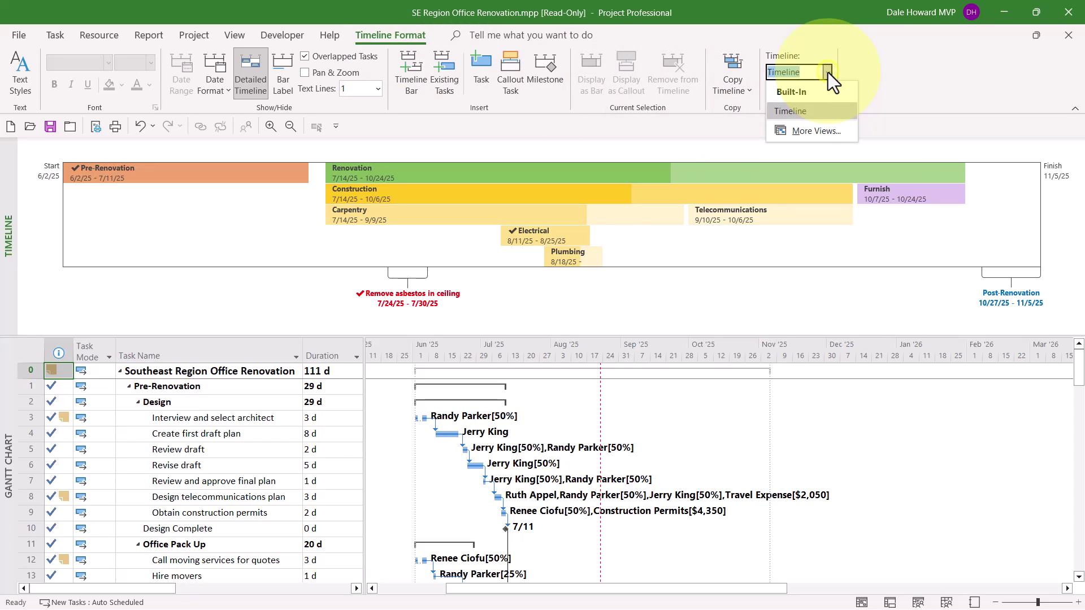
{"action": "left_click", "coordinate": [816, 131]}
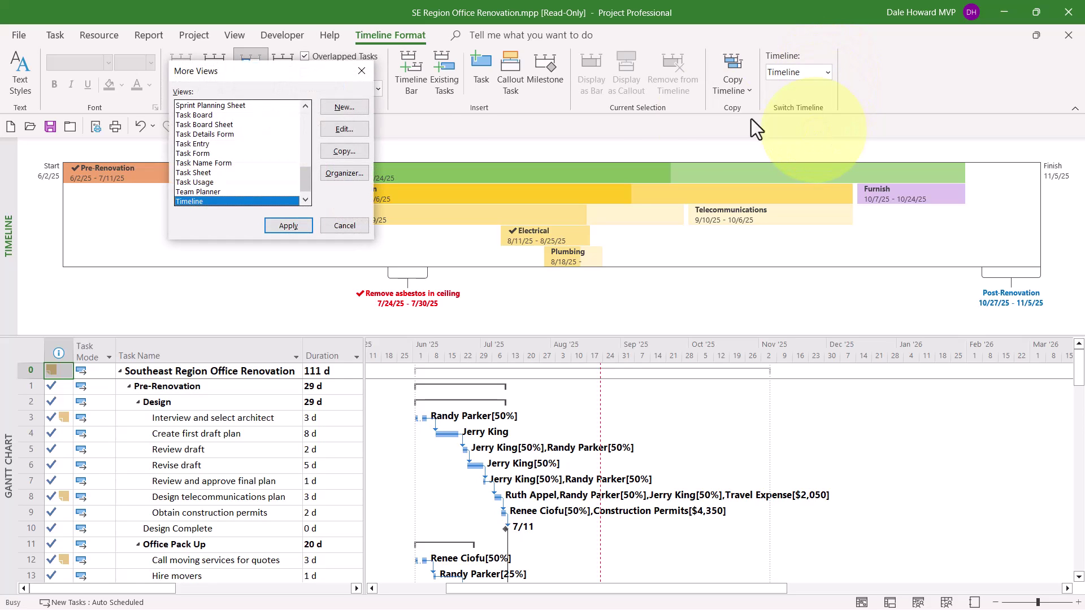
{"action": "left_click_drag", "start_coordinate": [299, 74], "coordinate": [579, 189]}
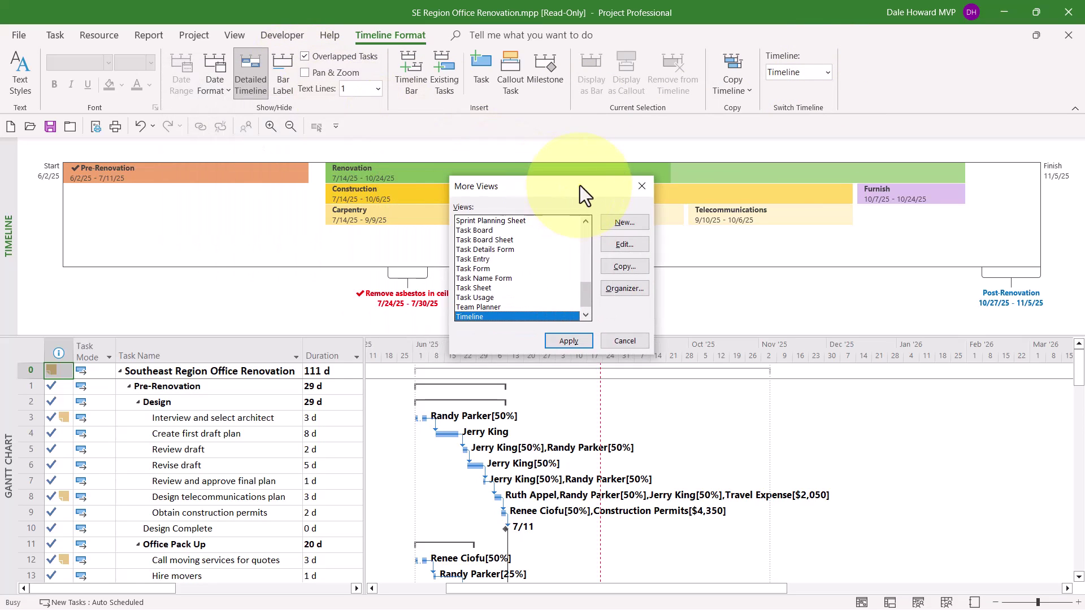
{"action": "left_click", "coordinate": [626, 222]}
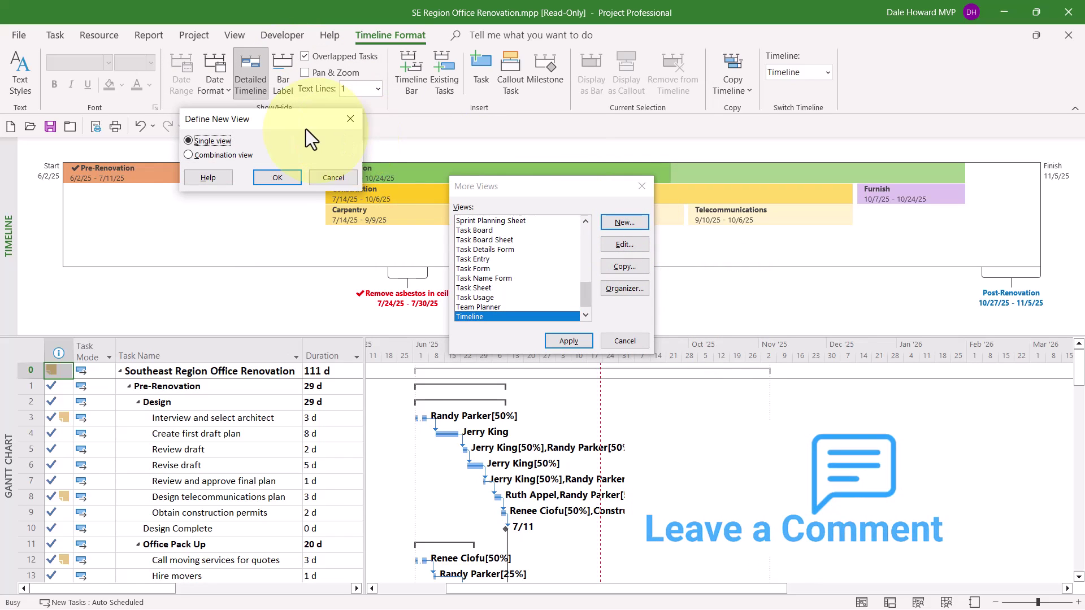
{"action": "left_click_drag", "start_coordinate": [300, 124], "coordinate": [589, 204]}
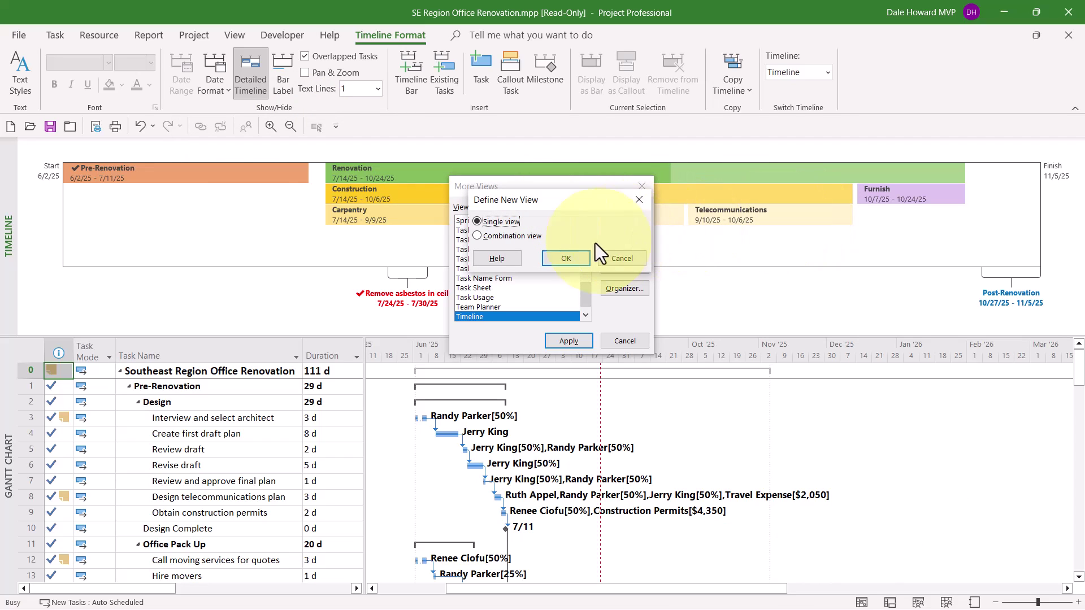
{"action": "left_click", "coordinate": [557, 257]}
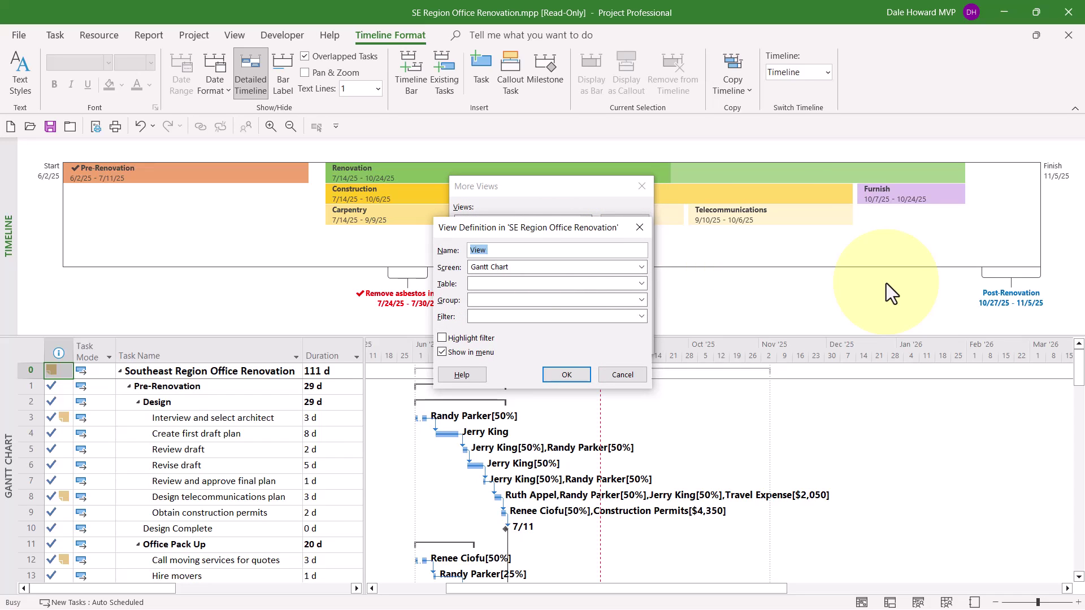
{"action": "type", "text": "Milestones View"}
{"action": "left_click", "coordinate": [641, 267]}
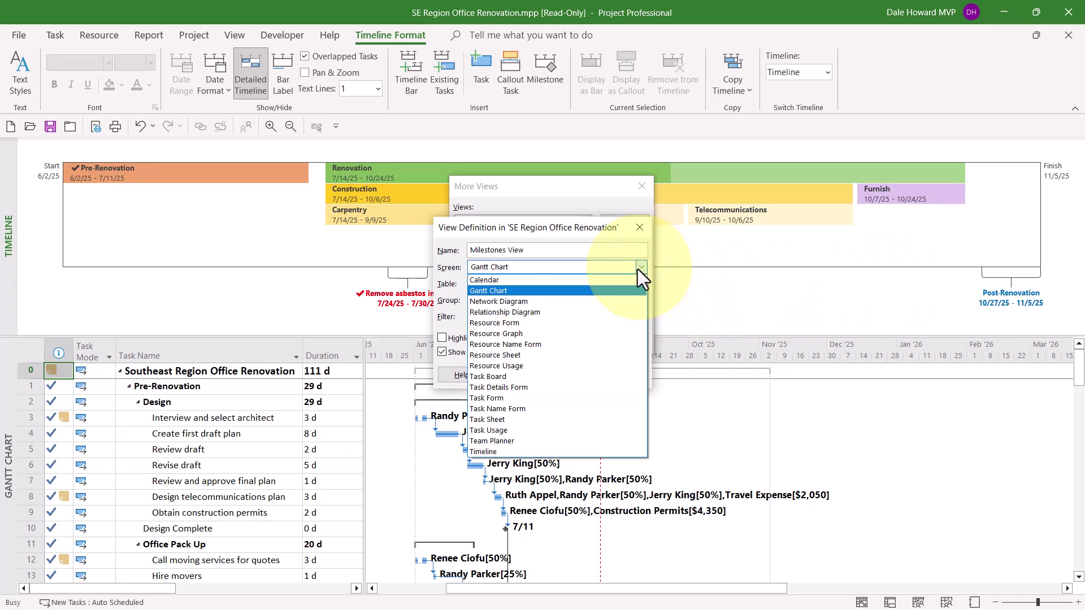
{"action": "left_click", "coordinate": [524, 452]}
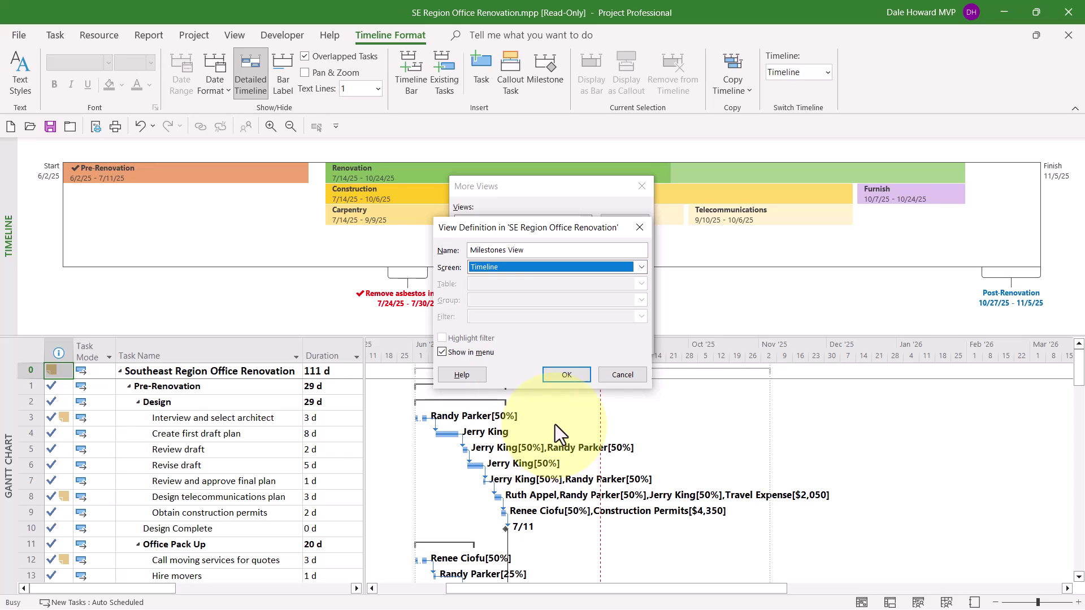
{"action": "left_click", "coordinate": [561, 375]}
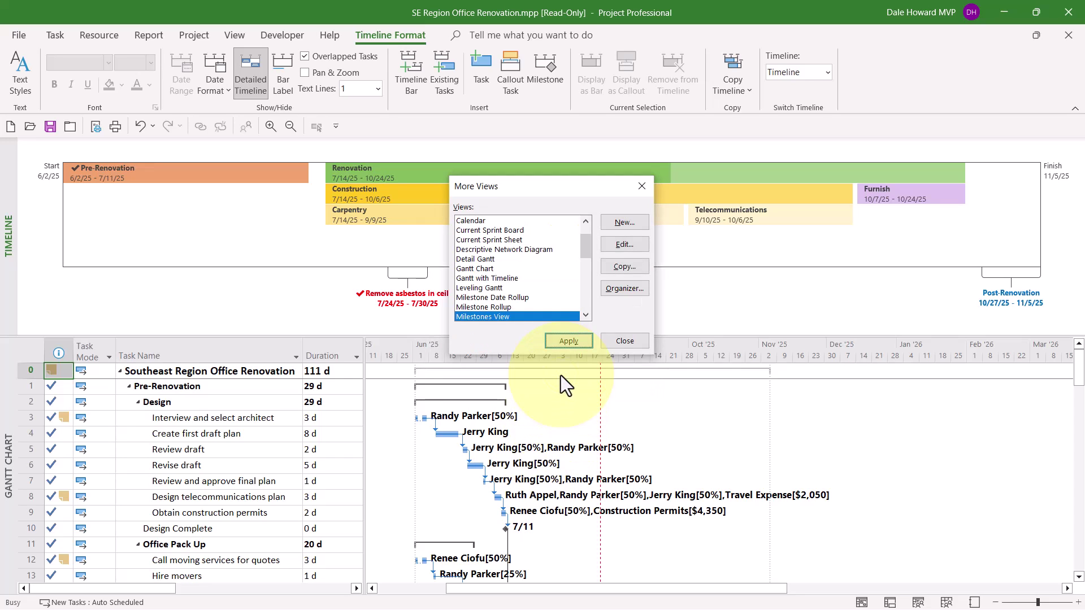
{"action": "left_click", "coordinate": [568, 341]}
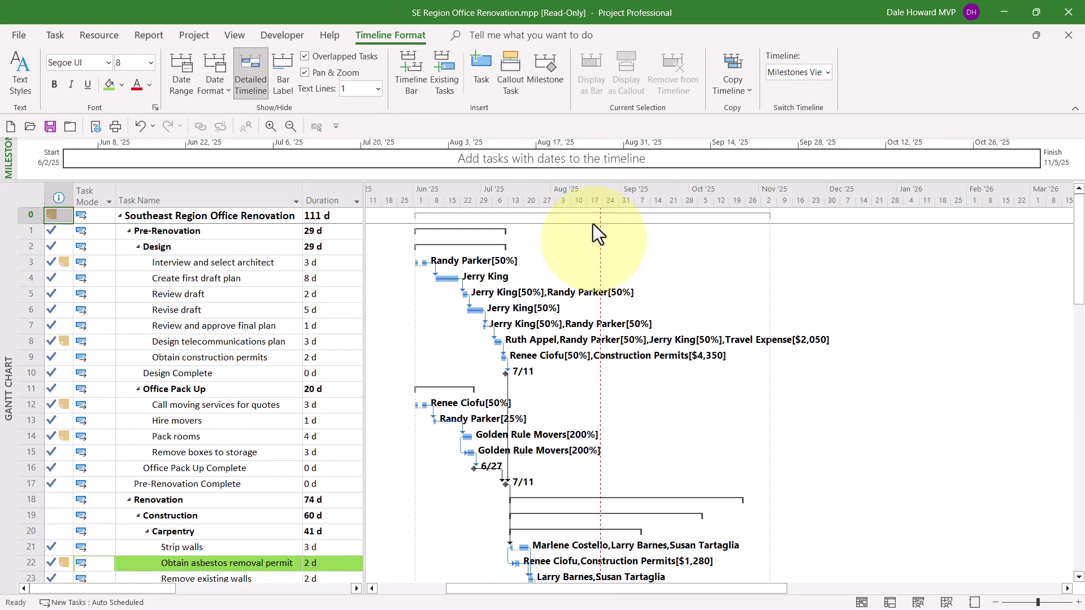
Enlarge the Milestones View pane and add the Southeast Region Office Renovation project summary task to the timeline
{"action": "left_click_drag", "start_coordinate": [585, 181], "coordinate": [584, 271]}
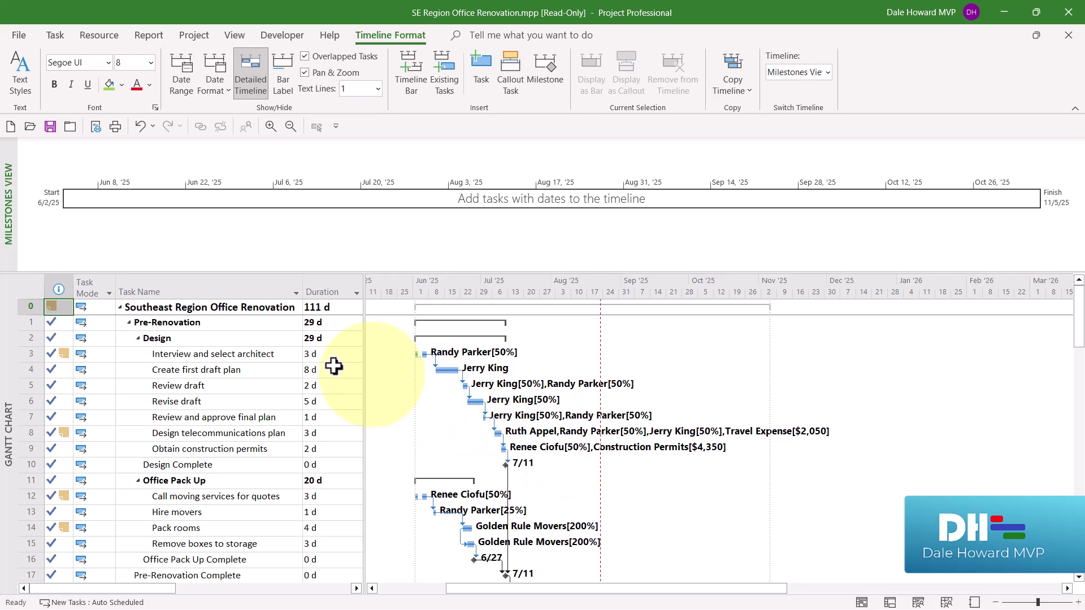
{"action": "right_click", "coordinate": [247, 310]}
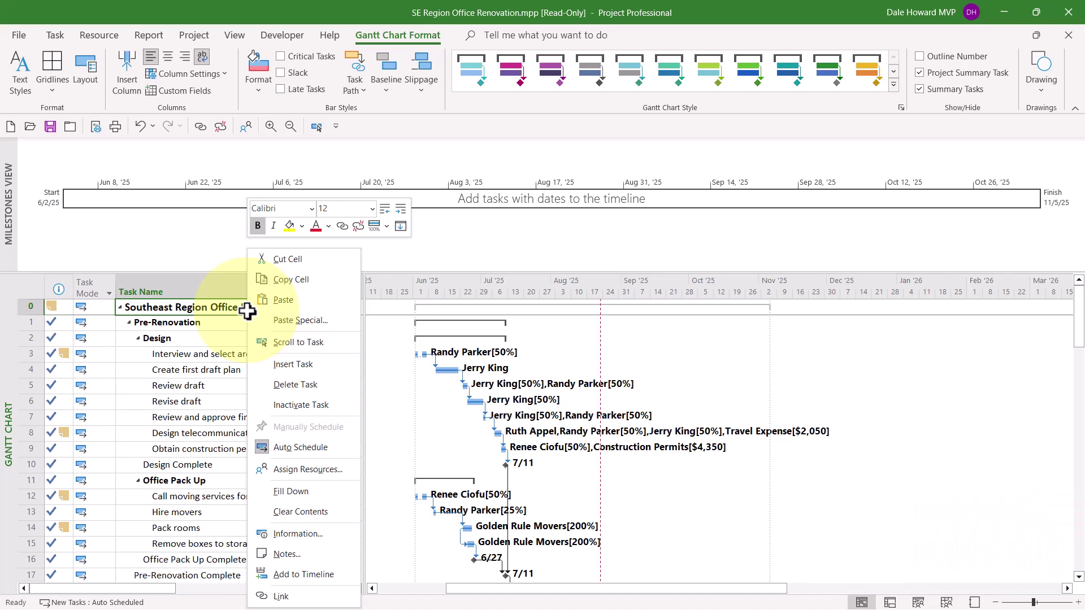
{"action": "left_click", "coordinate": [331, 575]}
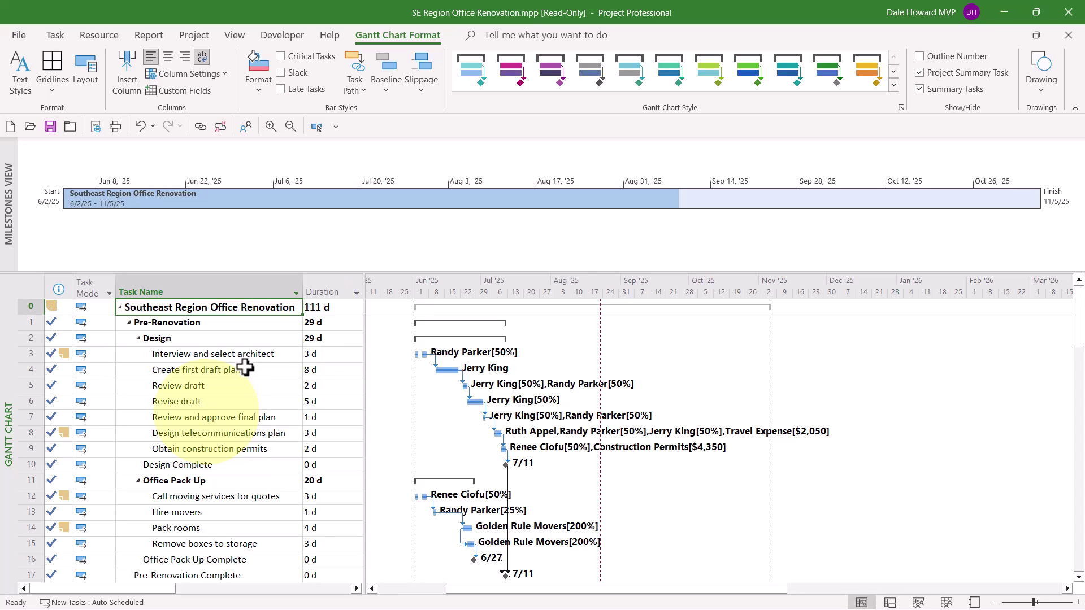
Start adding existing tasks to the Milestones View timeline, selecting the Pre-Renovation Complete and Carpentry Complete milestones
{"action": "left_click", "coordinate": [333, 232]}
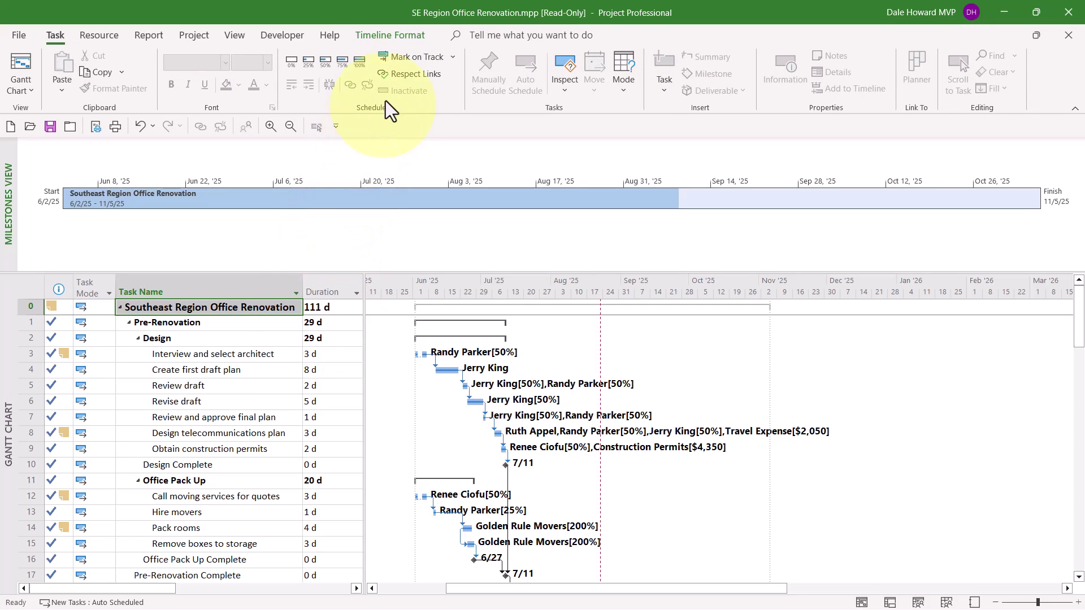
{"action": "left_click", "coordinate": [392, 37]}
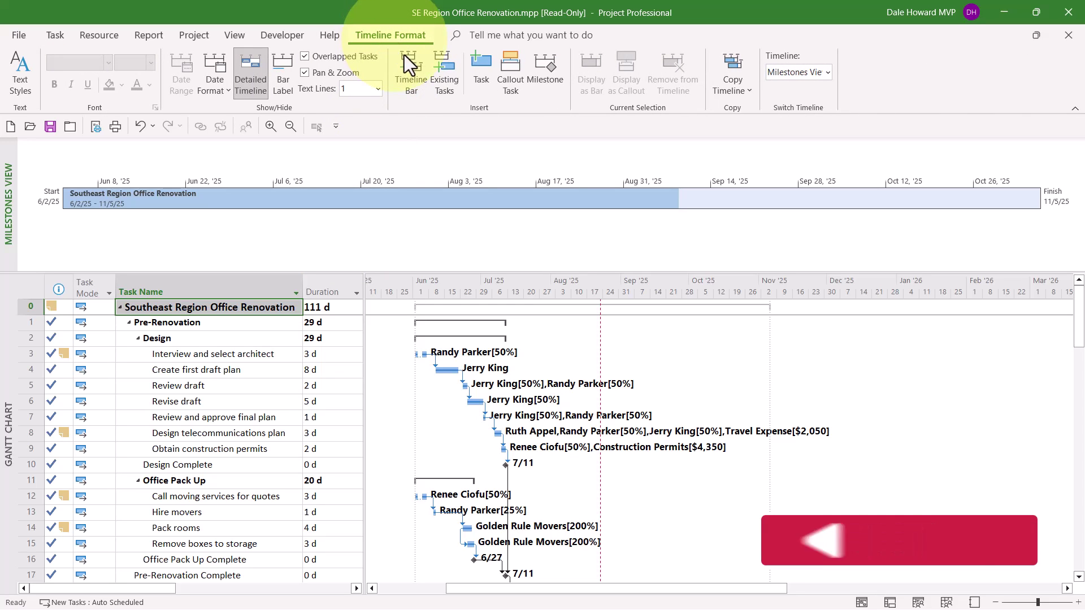
{"action": "left_click", "coordinate": [449, 72]}
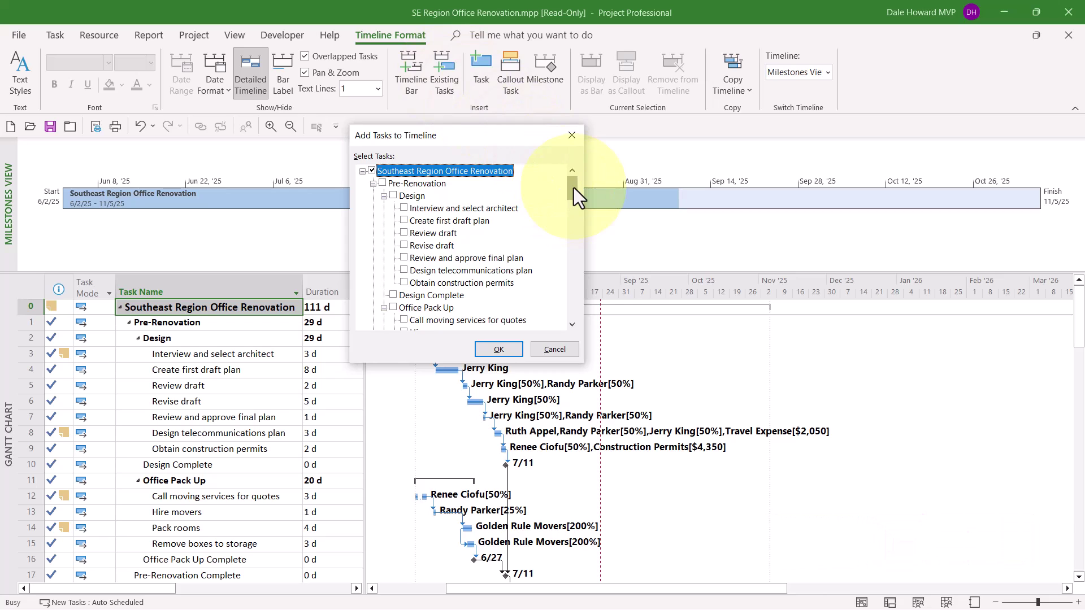
{"action": "left_click", "coordinate": [573, 325]}
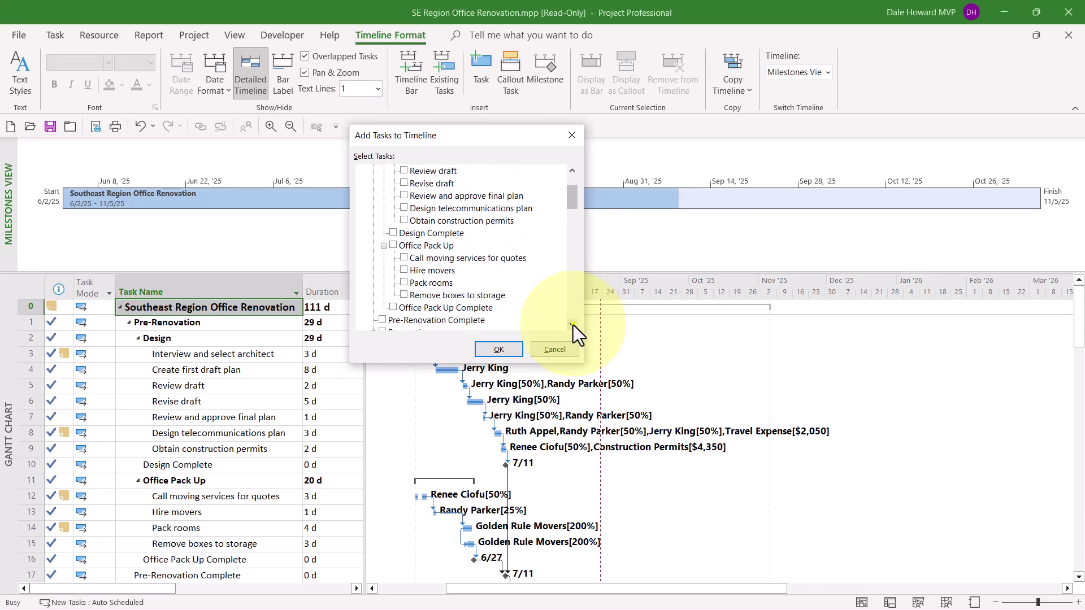
{"action": "left_click_drag", "start_coordinate": [573, 325], "coordinate": [573, 324]}
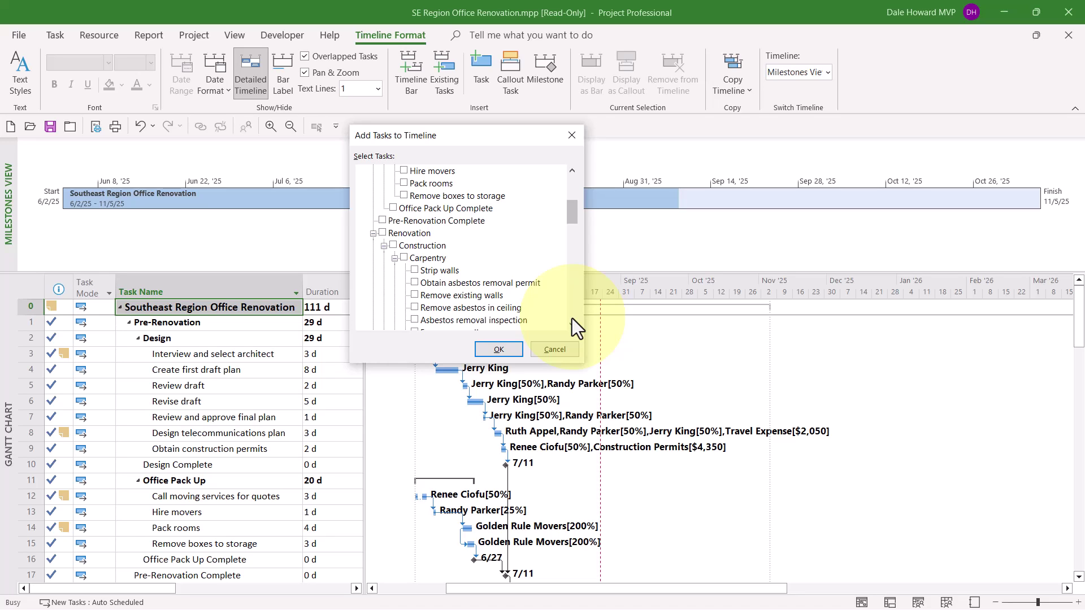
{"action": "left_click", "coordinate": [382, 220]}
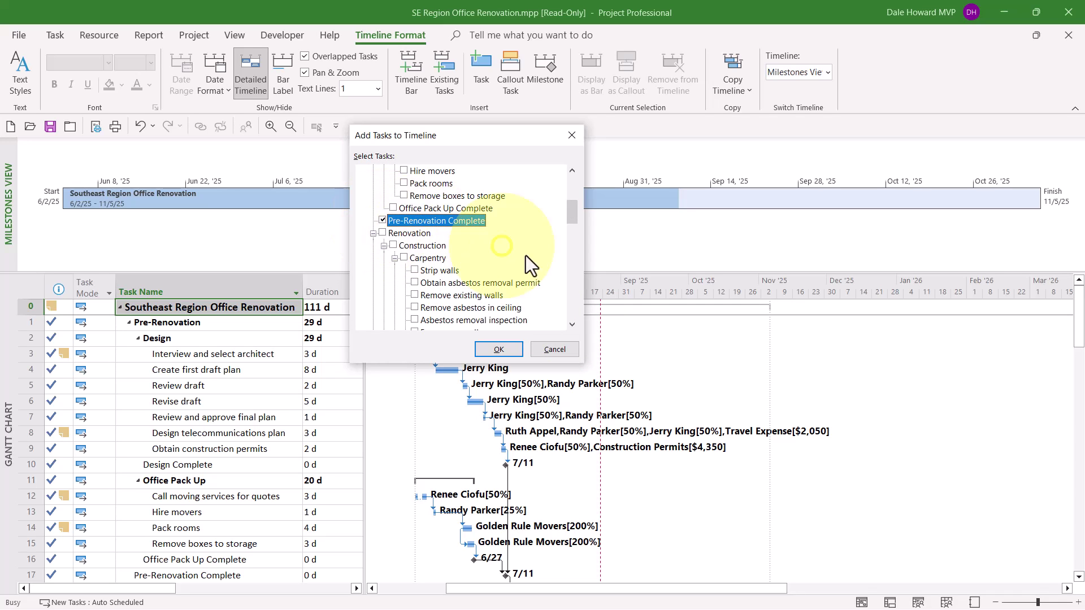
{"action": "left_click", "coordinate": [572, 325]}
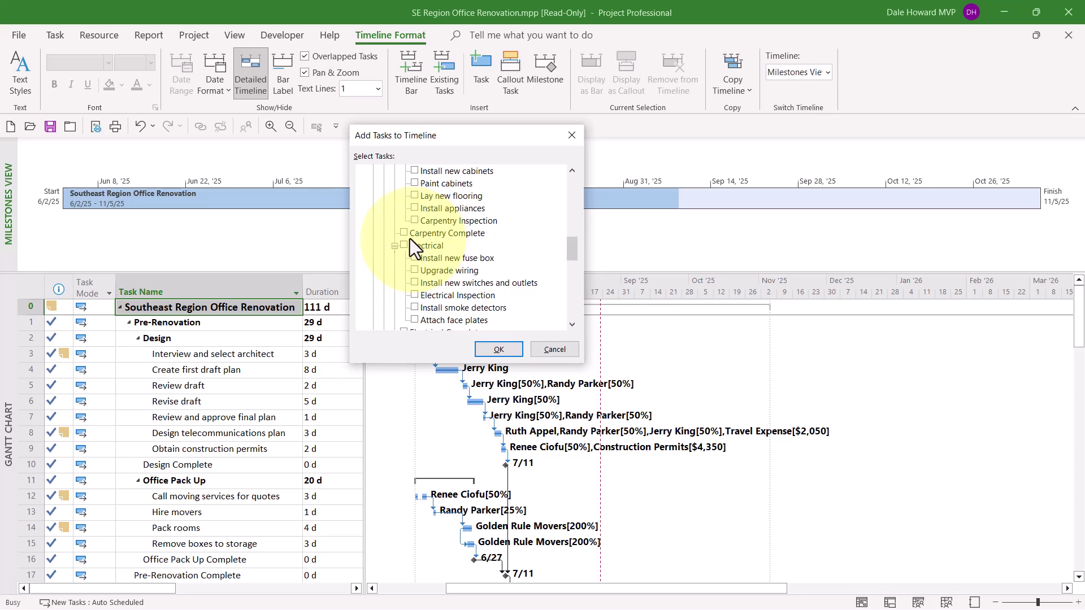
{"action": "left_click", "coordinate": [404, 233]}
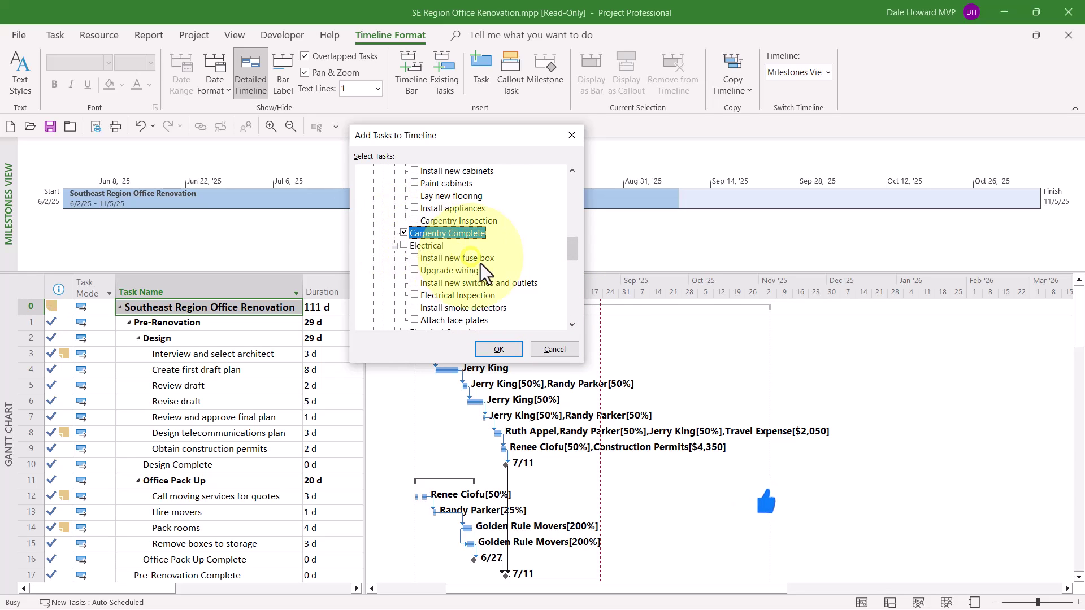
Also select the Electrical Complete, Plumbing Complete, Telecommunications Complete and Construction Complete milestones for the timeline
{"action": "left_click", "coordinate": [574, 277]}
{"action": "left_click", "coordinate": [404, 182]}
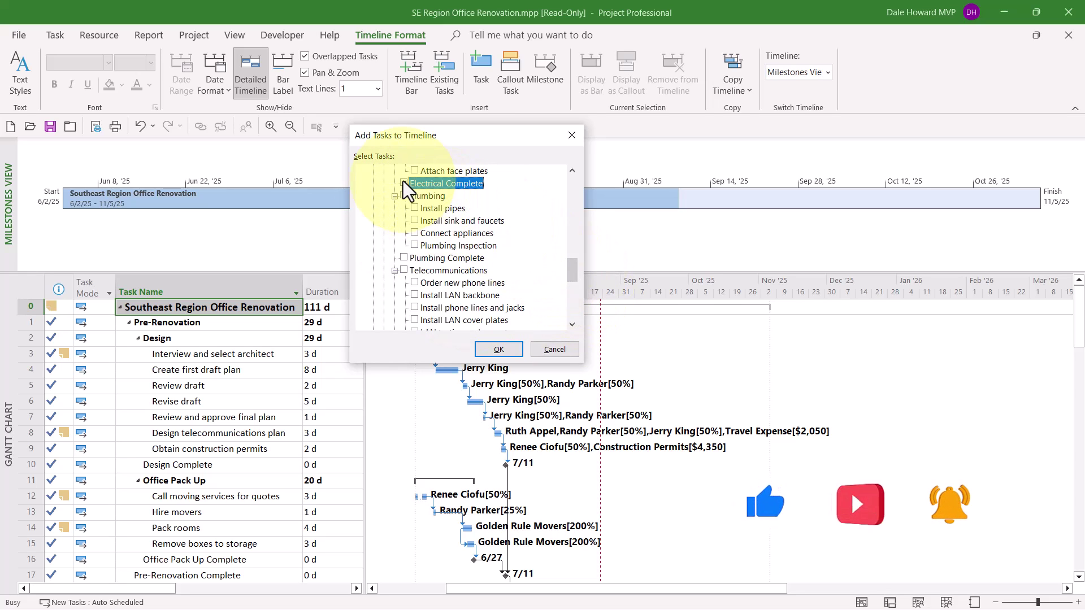
{"action": "left_click", "coordinate": [403, 258]}
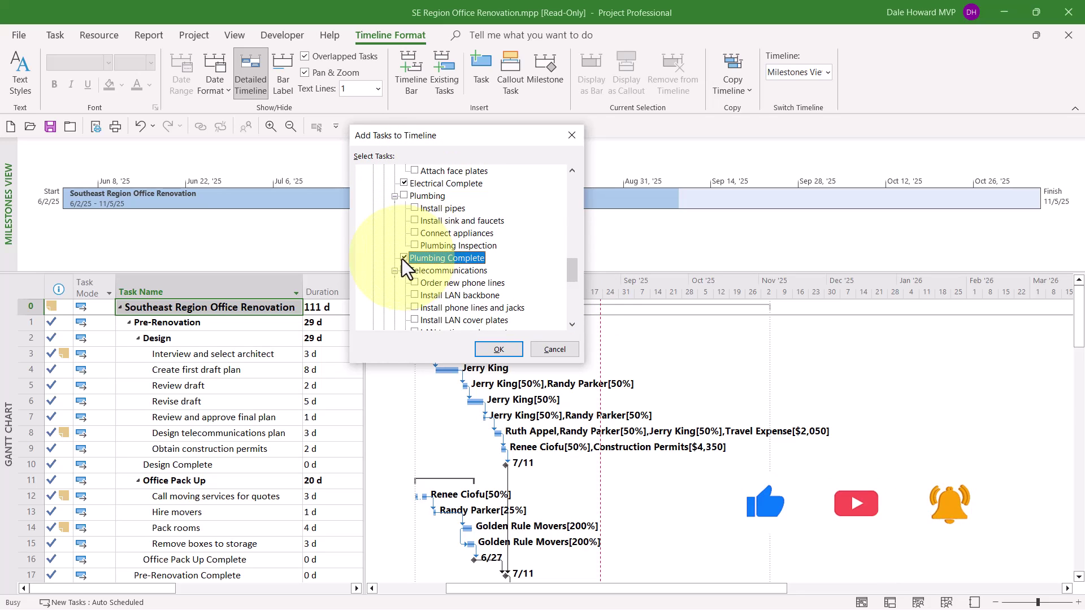
{"action": "left_click", "coordinate": [569, 297]}
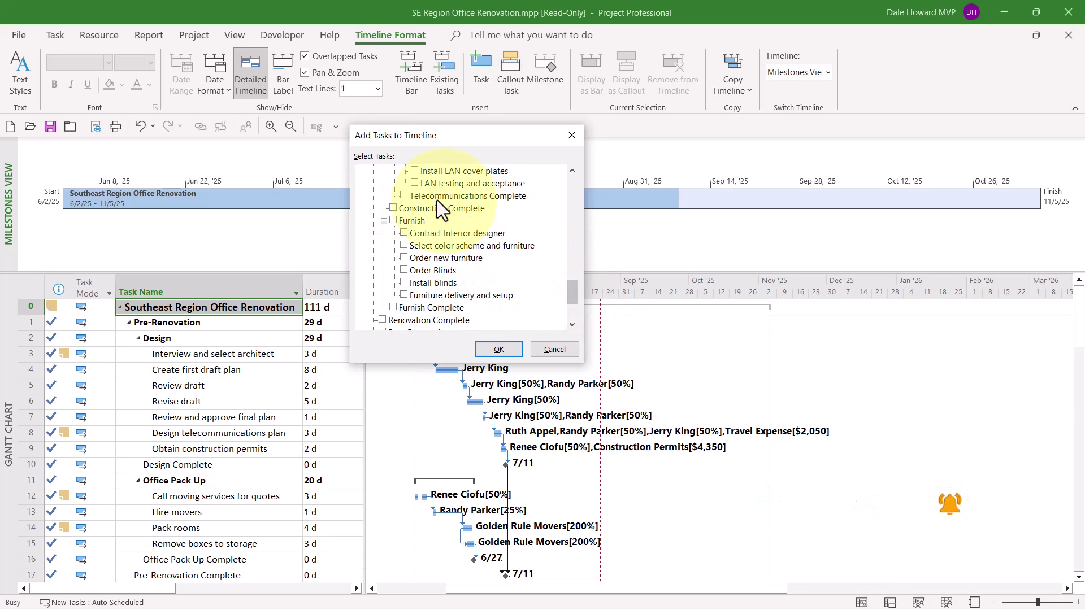
{"action": "left_click", "coordinate": [400, 198]}
{"action": "left_click", "coordinate": [393, 207]}
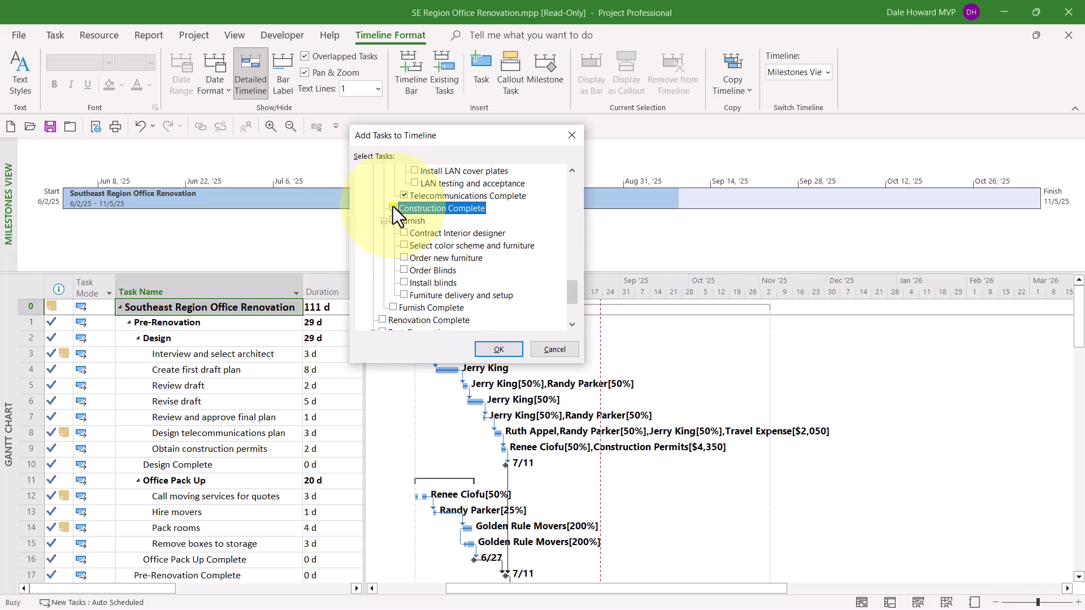
Select the Furnish Complete, Renovation Complete and Post-Renovation Complete milestones, and add all the selected tasks to the timeline
{"action": "left_click", "coordinate": [394, 307]}
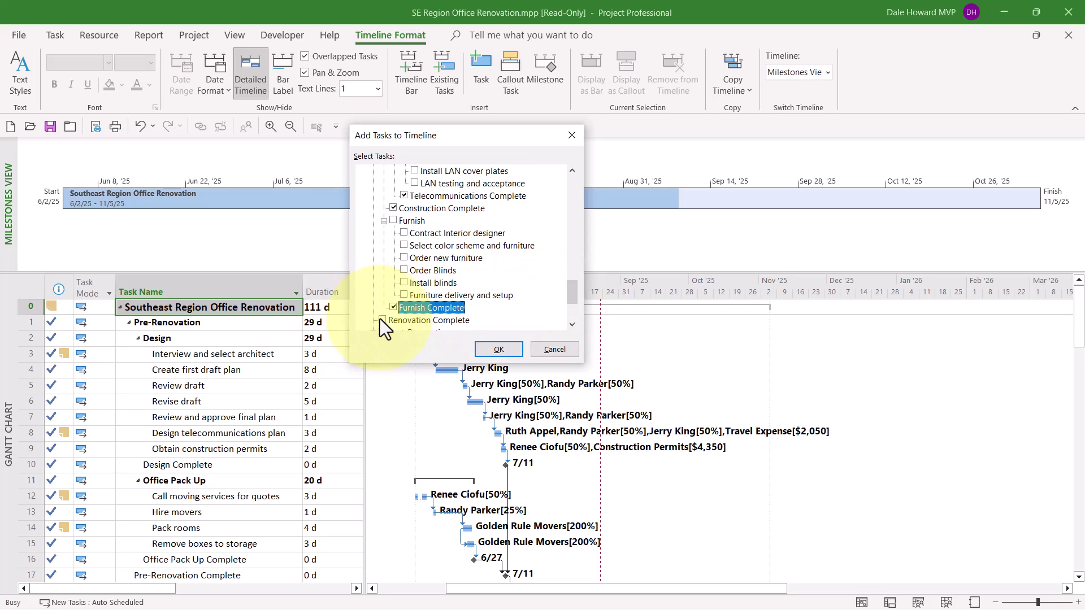
{"action": "left_click", "coordinate": [381, 319]}
{"action": "scroll", "coordinate": [568, 314], "scroll_direction": "down", "scroll_amount": 3}
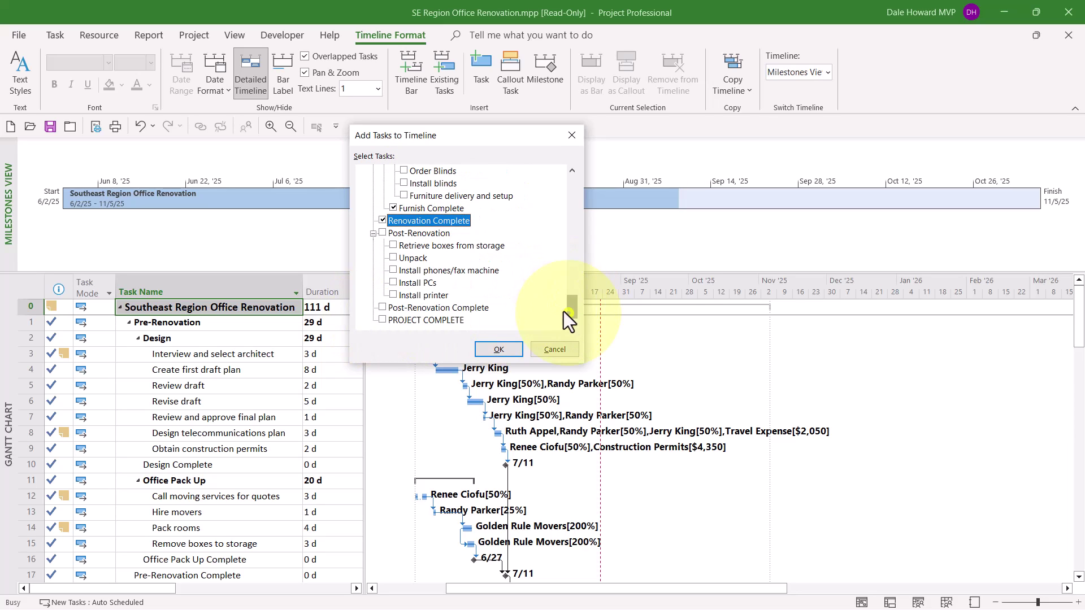
{"action": "left_click", "coordinate": [382, 308]}
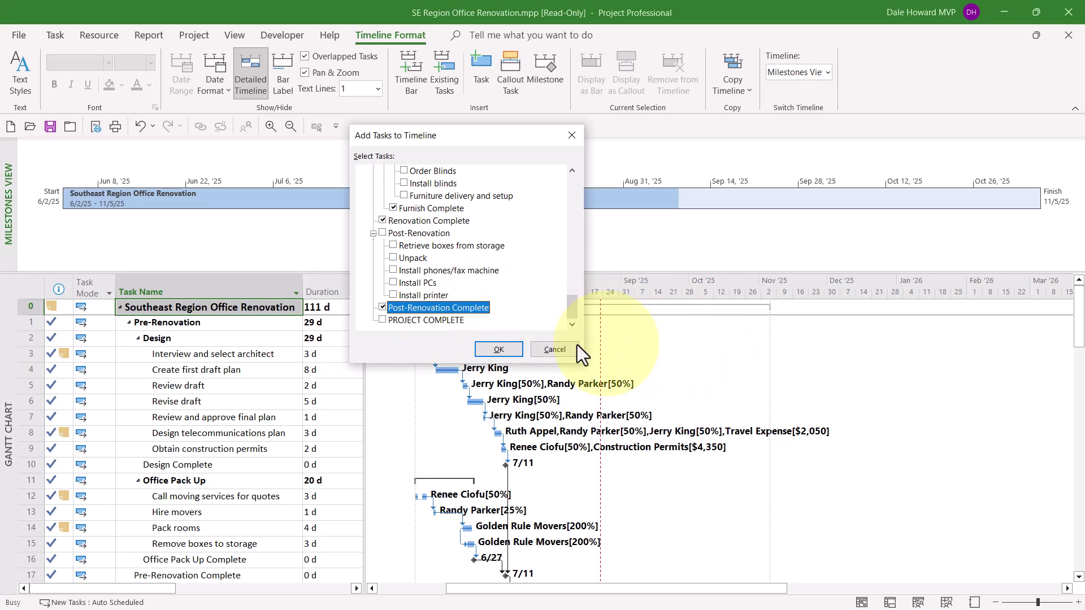
{"action": "left_click", "coordinate": [504, 350]}
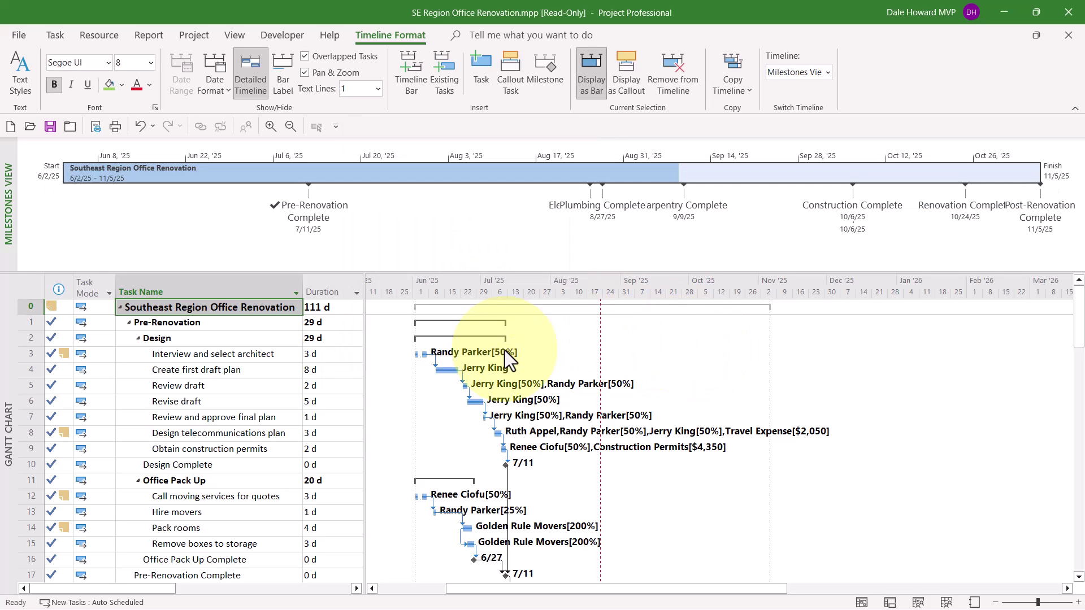
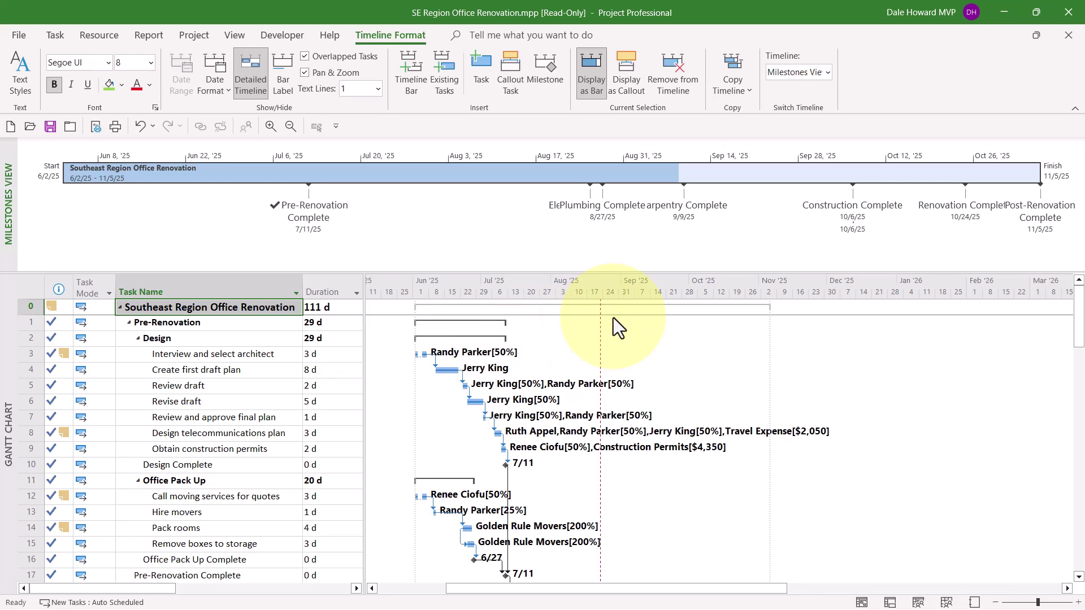
Move the Plumbing Complete milestone label above the timeline bar
{"action": "left_click", "coordinate": [608, 205]}
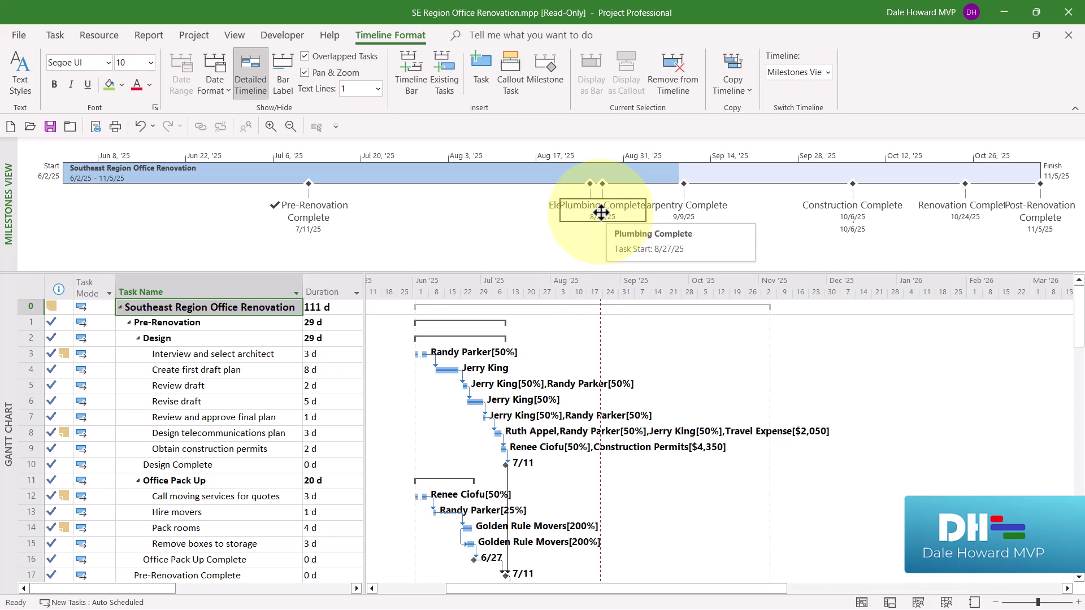
{"action": "left_click_drag", "start_coordinate": [601, 213], "coordinate": [601, 140]}
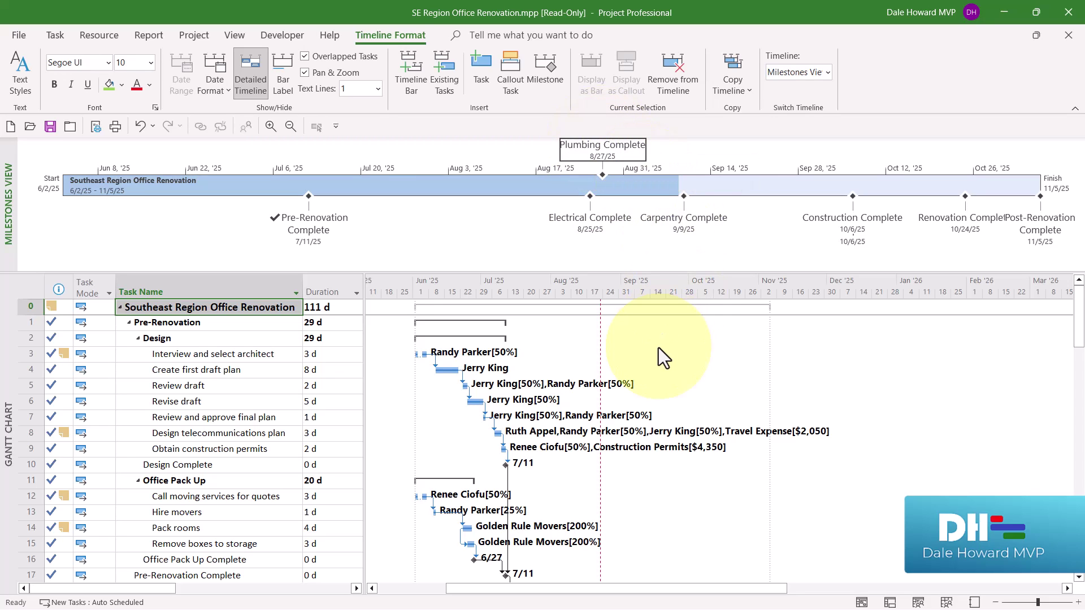
Move the Construction Complete and Post-Renovation Complete milestone labels above the timeline bar
{"action": "left_click", "coordinate": [850, 219]}
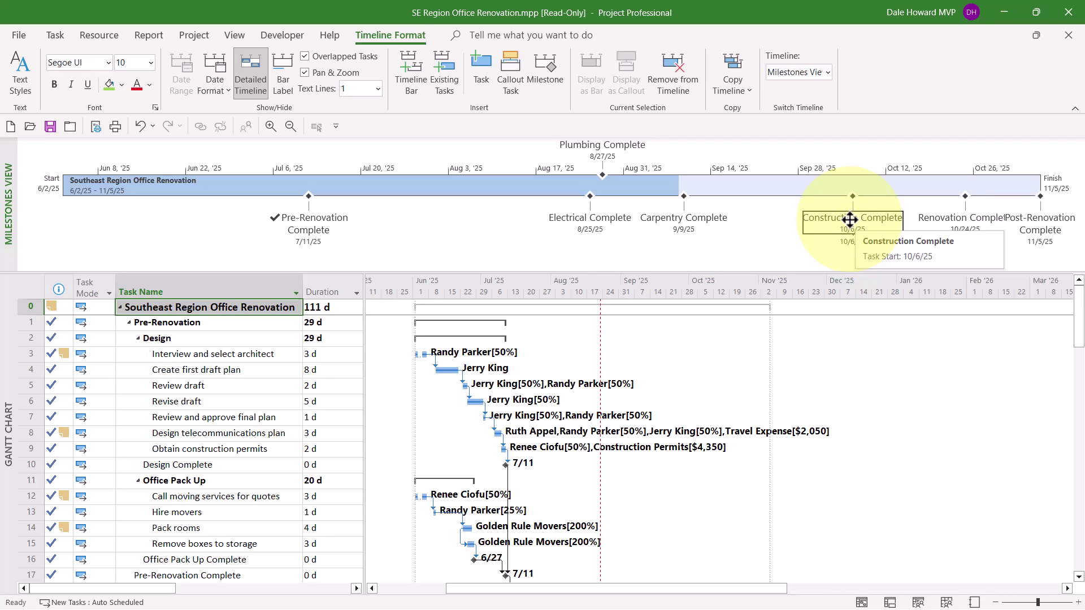
{"action": "left_click_drag", "start_coordinate": [850, 219], "coordinate": [849, 147]}
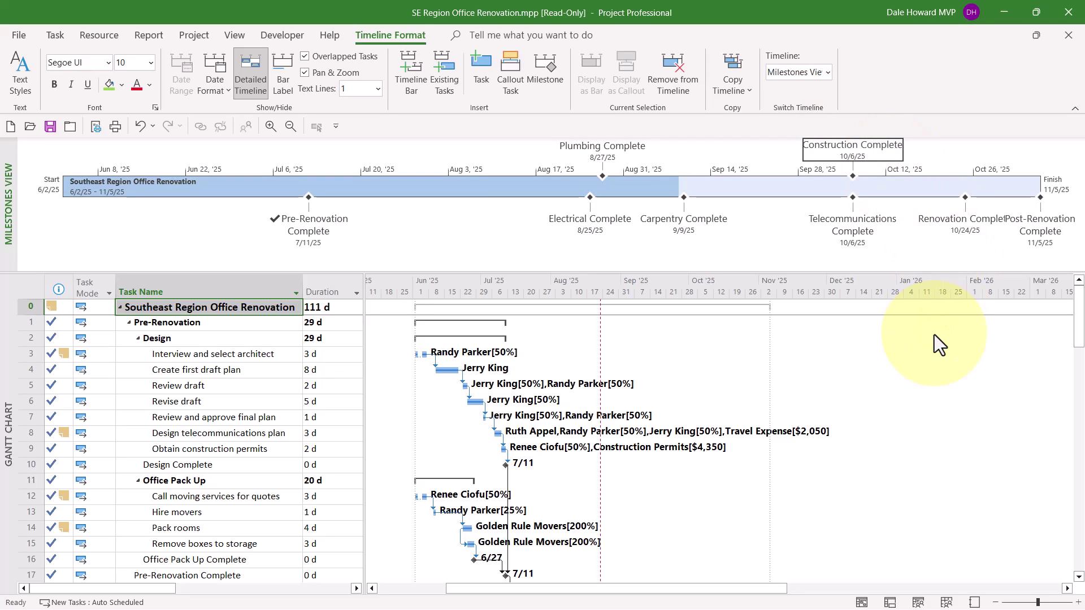
{"action": "left_click", "coordinate": [1037, 222]}
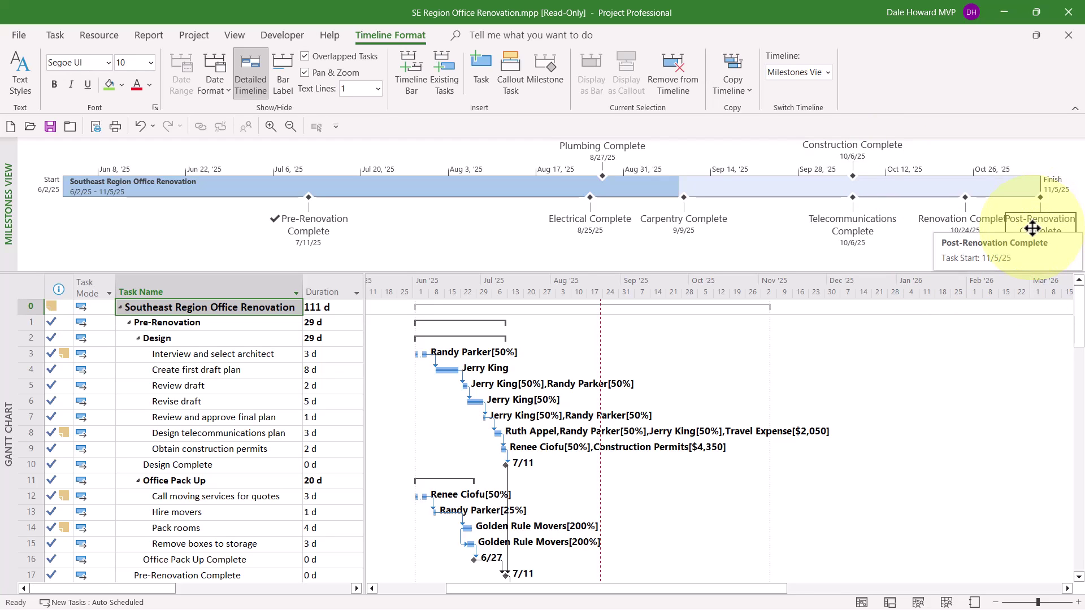
{"action": "left_click_drag", "start_coordinate": [1032, 227], "coordinate": [1030, 148]}
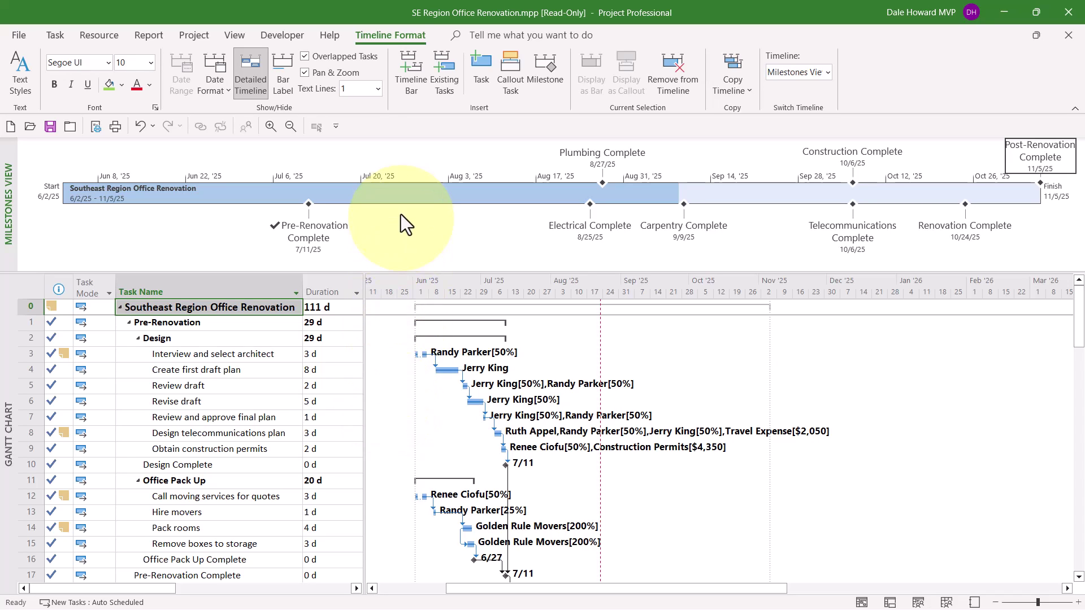
Fill the Southeast Region Office Renovation bar on the timeline with the standard Light Green colour
{"action": "left_click", "coordinate": [400, 195]}
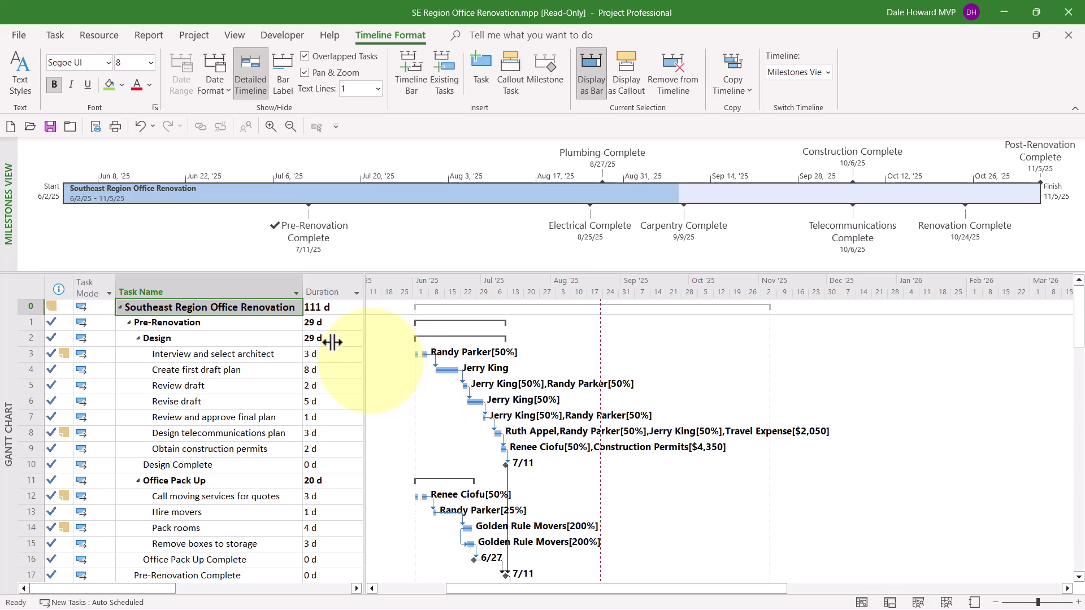
{"action": "left_click", "coordinate": [120, 85]}
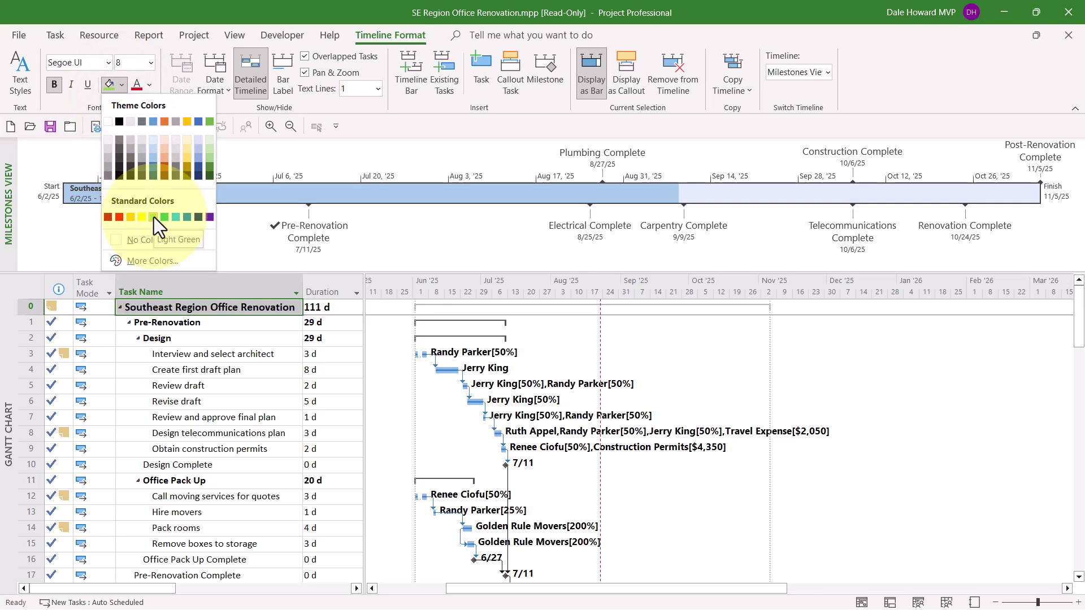
{"action": "left_click", "coordinate": [154, 218]}
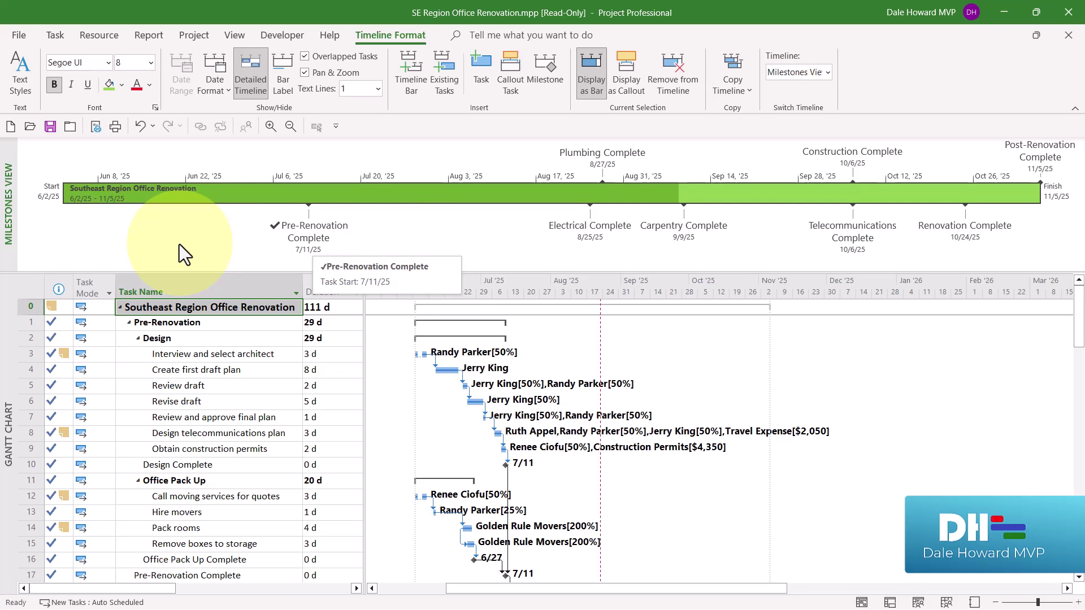
Set the timeline's Milestone Name text style to Bold in the standard light green colour
{"action": "left_click", "coordinate": [22, 63]}
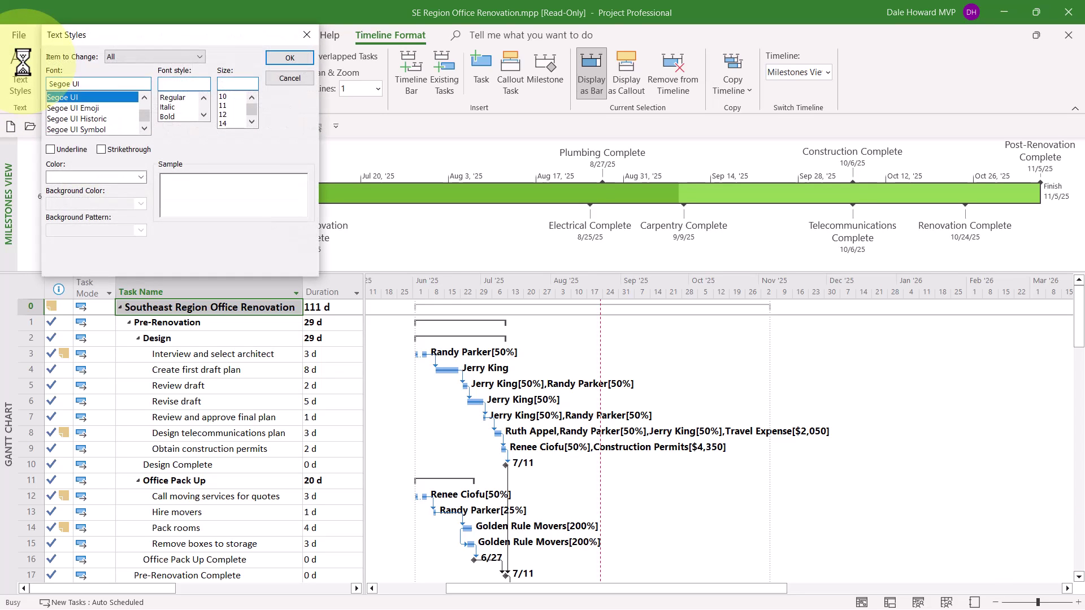
{"action": "left_click_drag", "start_coordinate": [119, 41], "coordinate": [495, 109]}
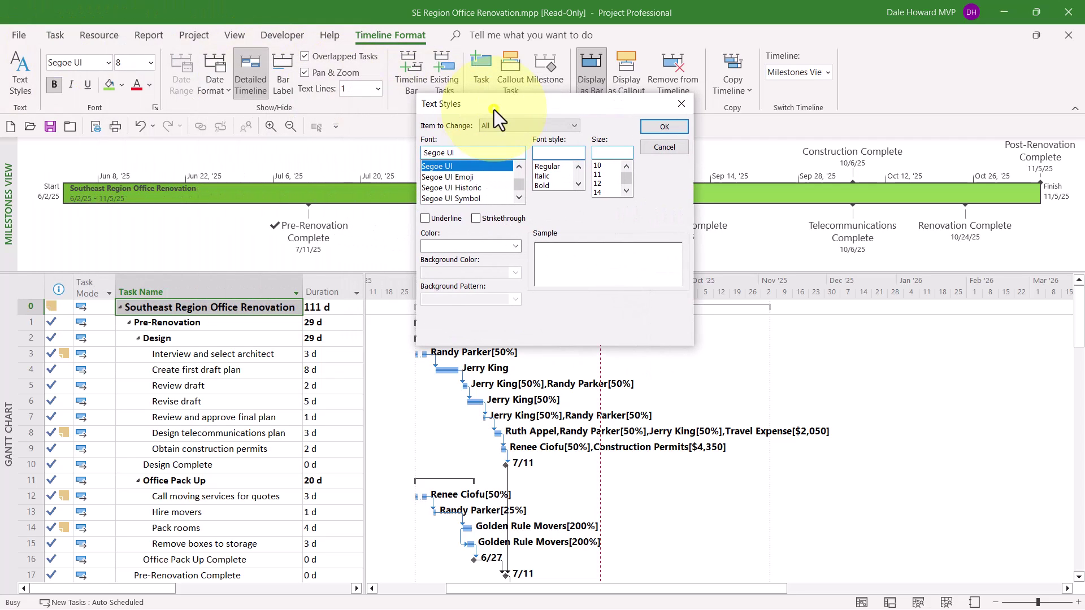
{"action": "left_click", "coordinate": [576, 122]}
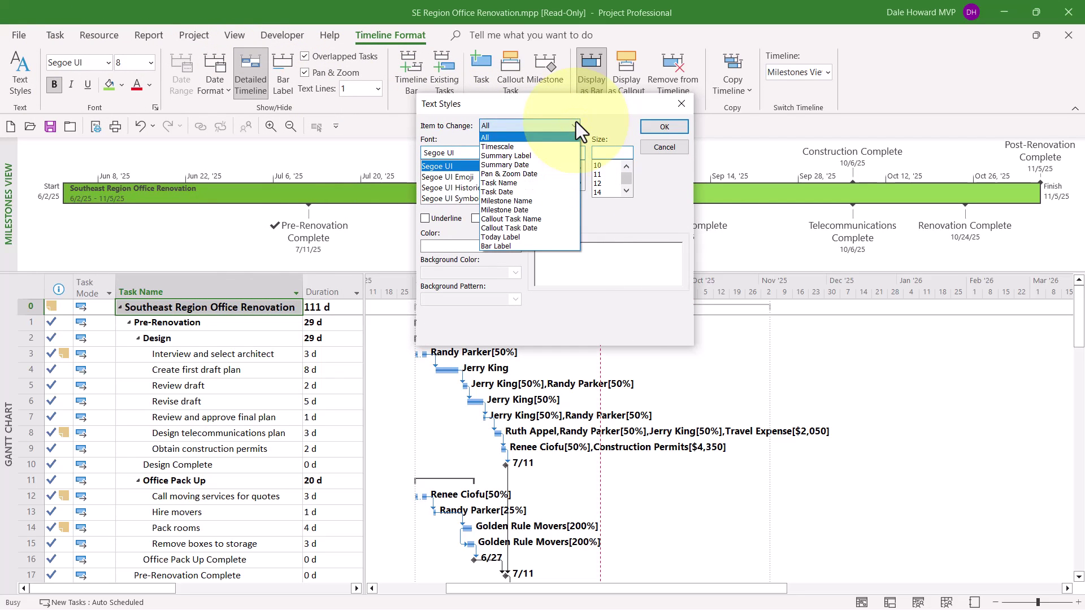
{"action": "left_click", "coordinate": [545, 200]}
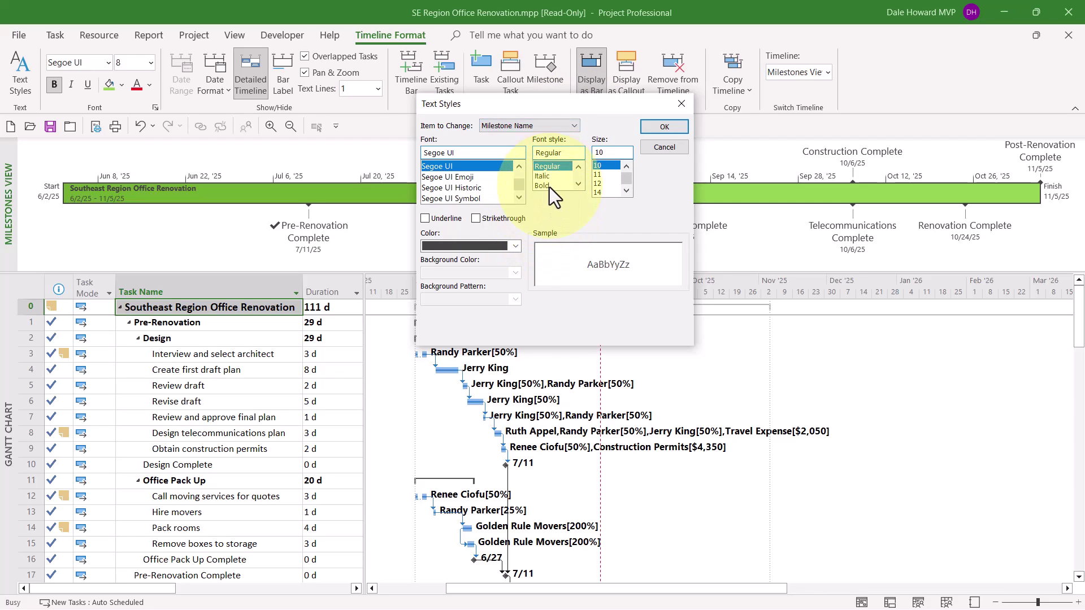
{"action": "left_click", "coordinate": [549, 187]}
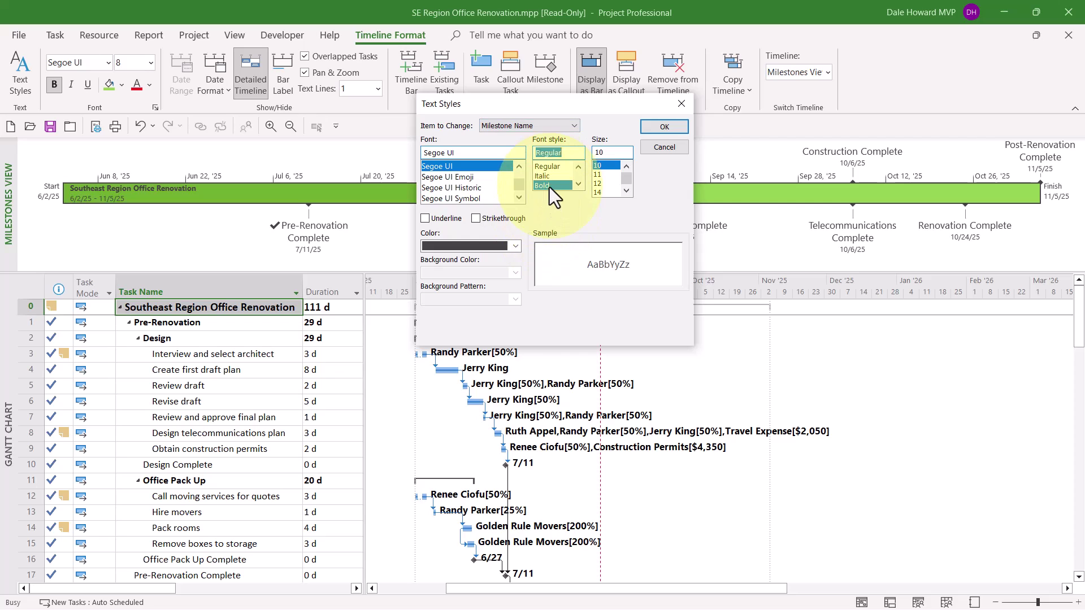
{"action": "left_click", "coordinate": [515, 247]}
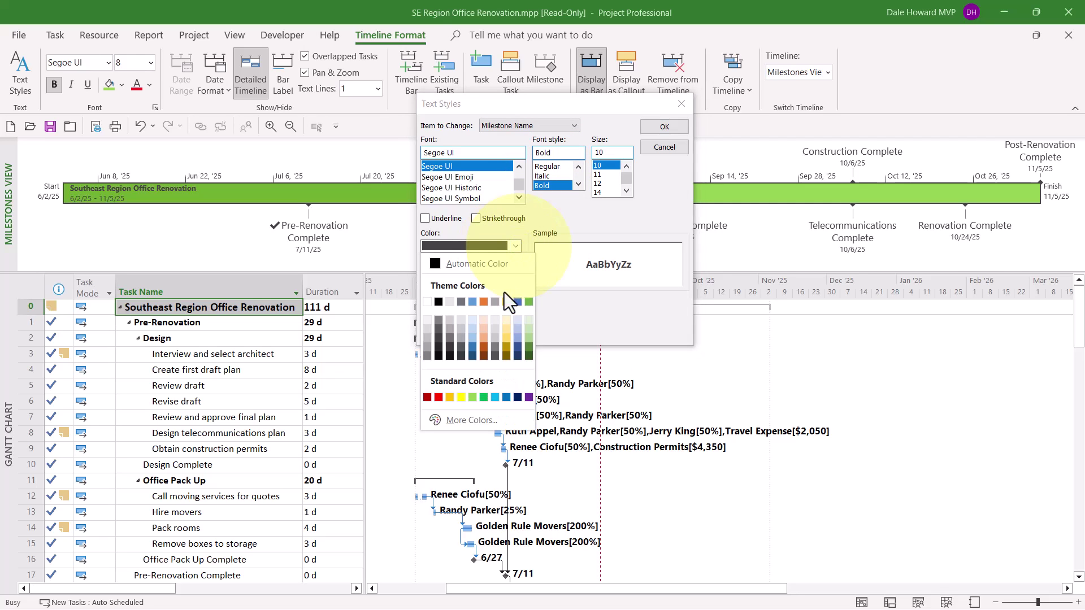
{"action": "left_click", "coordinate": [472, 400]}
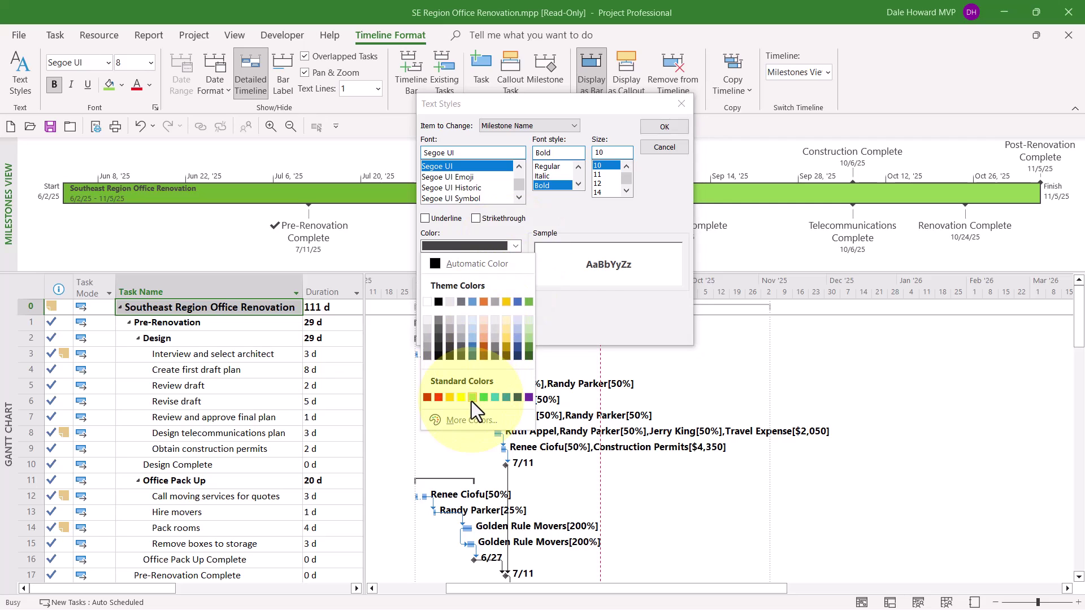
{"action": "left_click", "coordinate": [472, 402]}
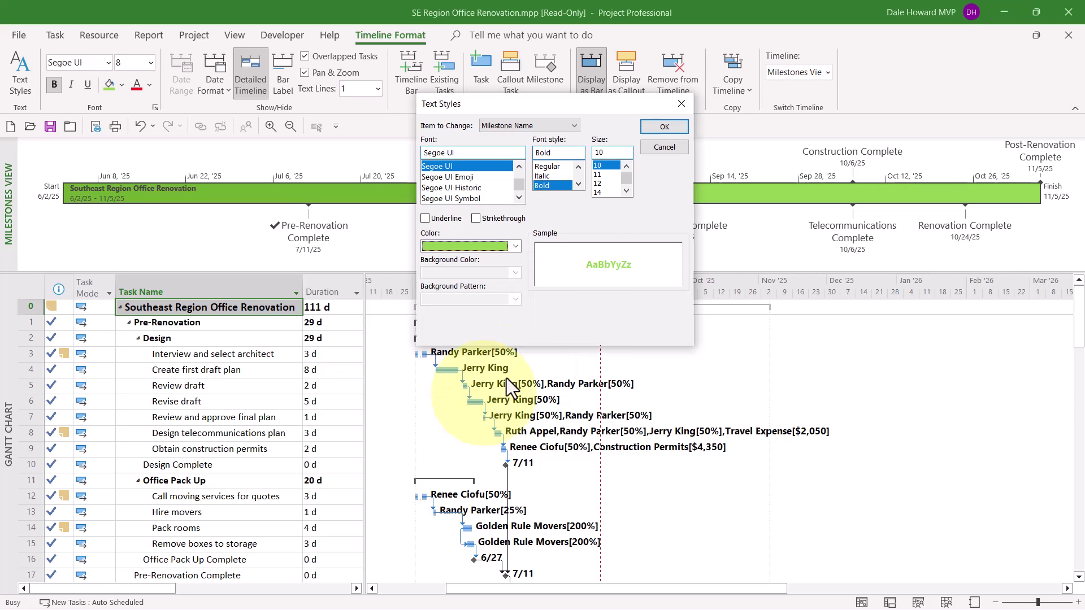
Set the Milestone Date text colour to the standard light green and apply the text style changes
{"action": "left_click", "coordinate": [565, 123]}
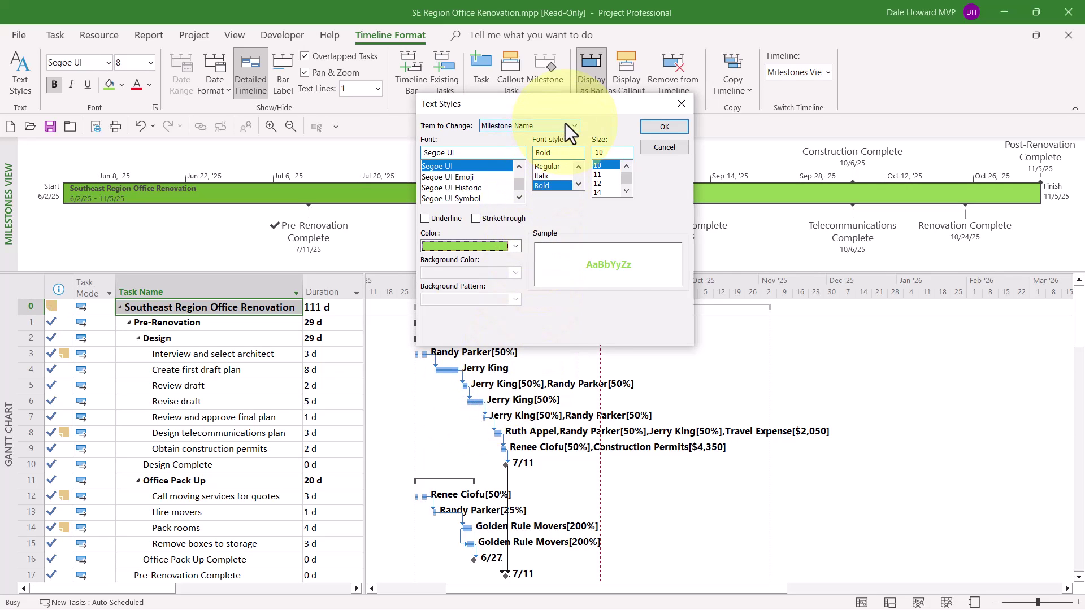
{"action": "left_click", "coordinate": [571, 125]}
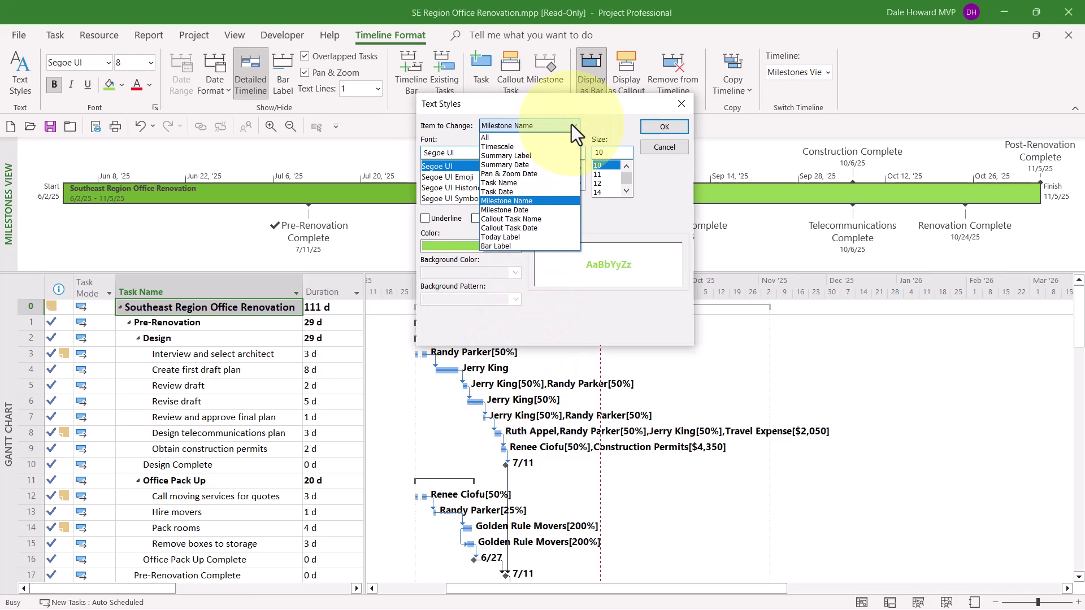
{"action": "left_click", "coordinate": [538, 211]}
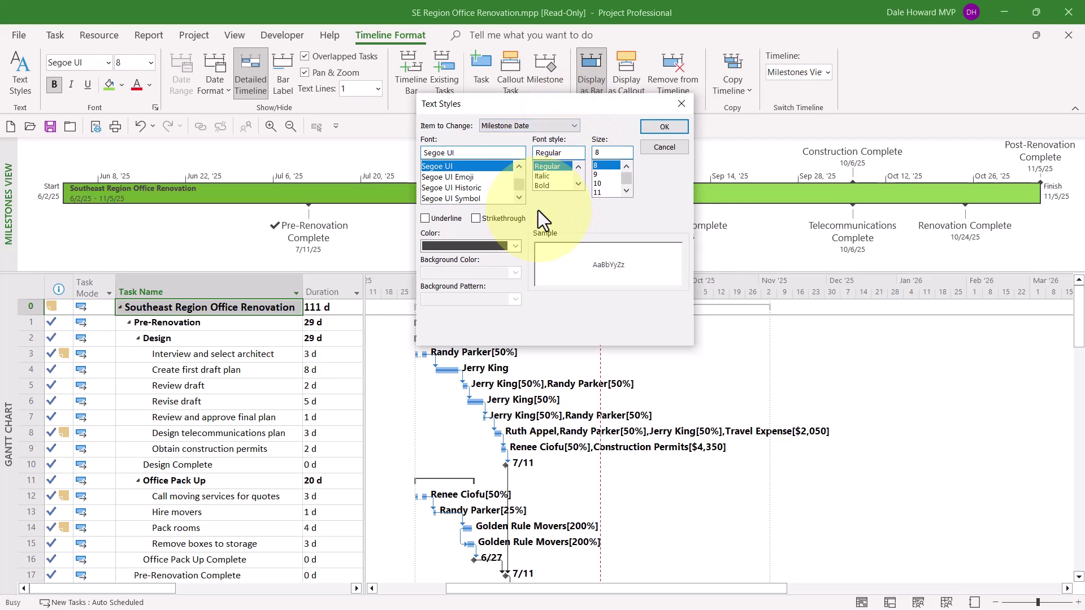
{"action": "left_click", "coordinate": [520, 247]}
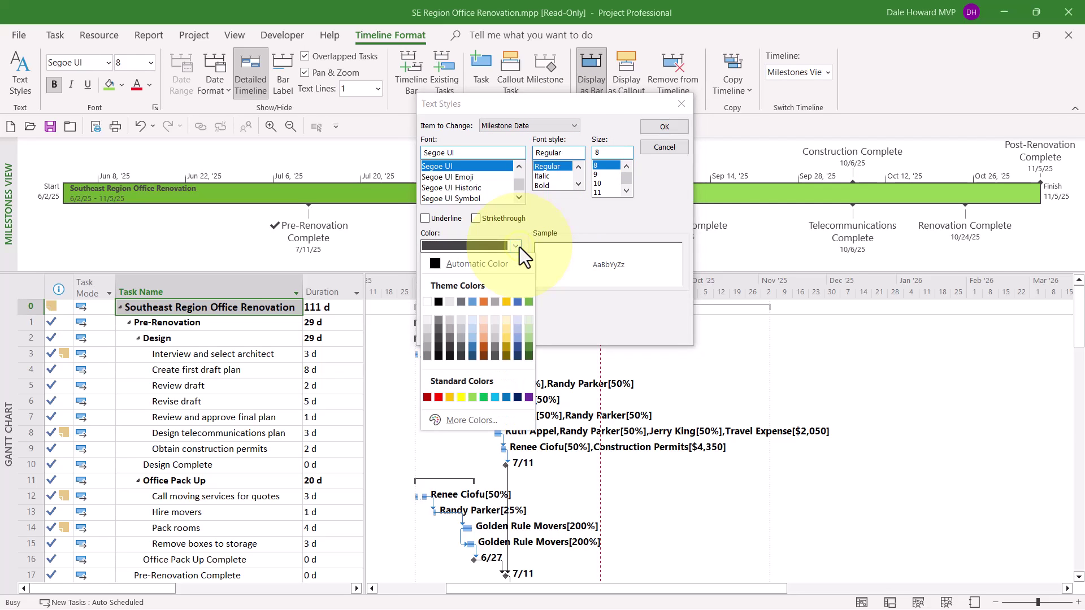
{"action": "left_click", "coordinate": [473, 398]}
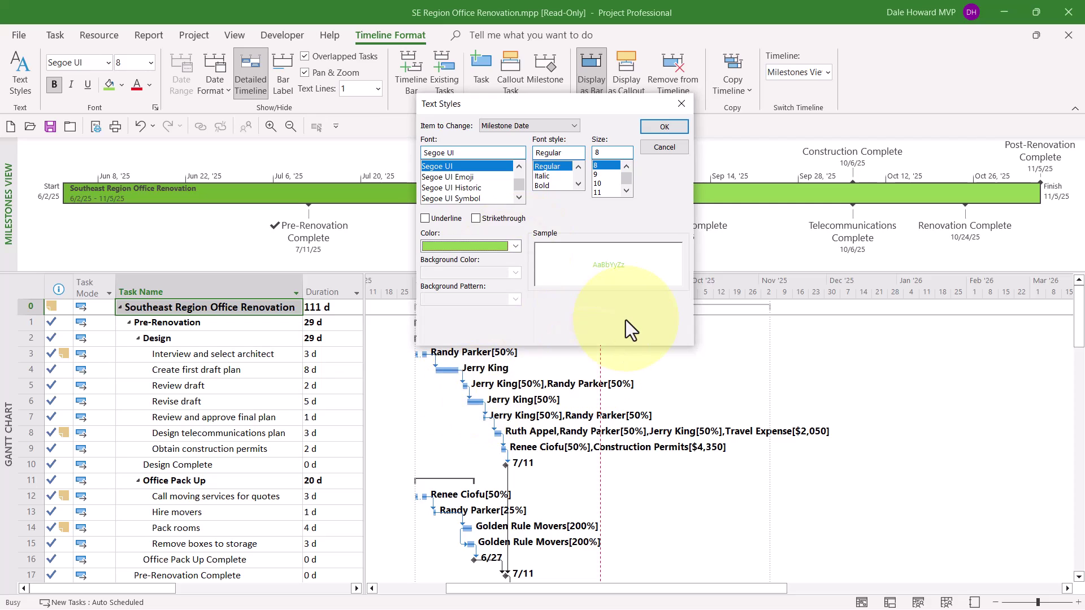
{"action": "left_click", "coordinate": [662, 126]}
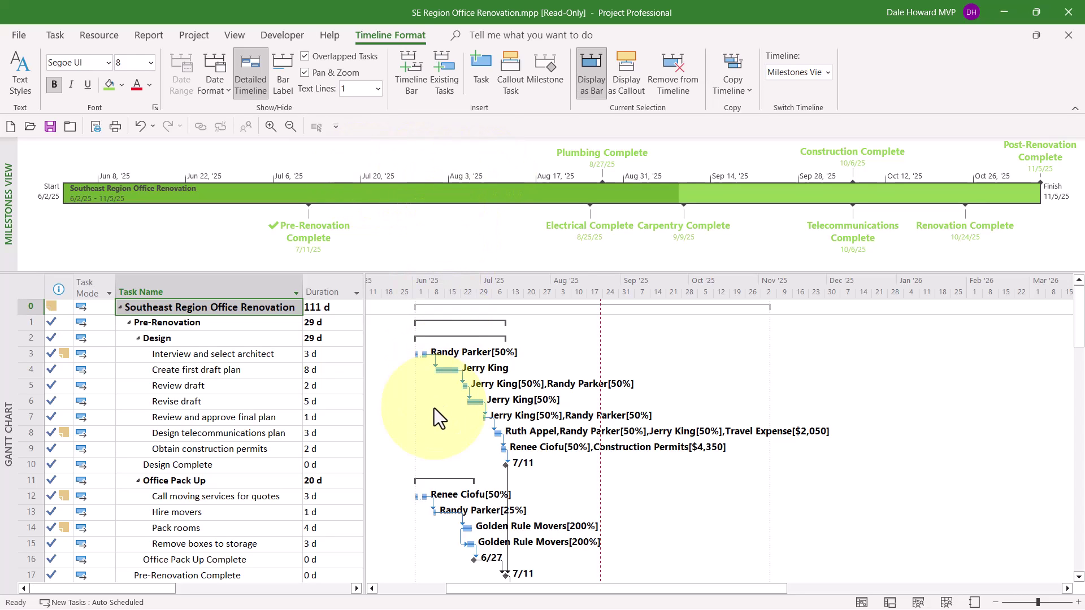
Hide the timescale on the Milestones View timeline
{"action": "left_click", "coordinate": [216, 90]}
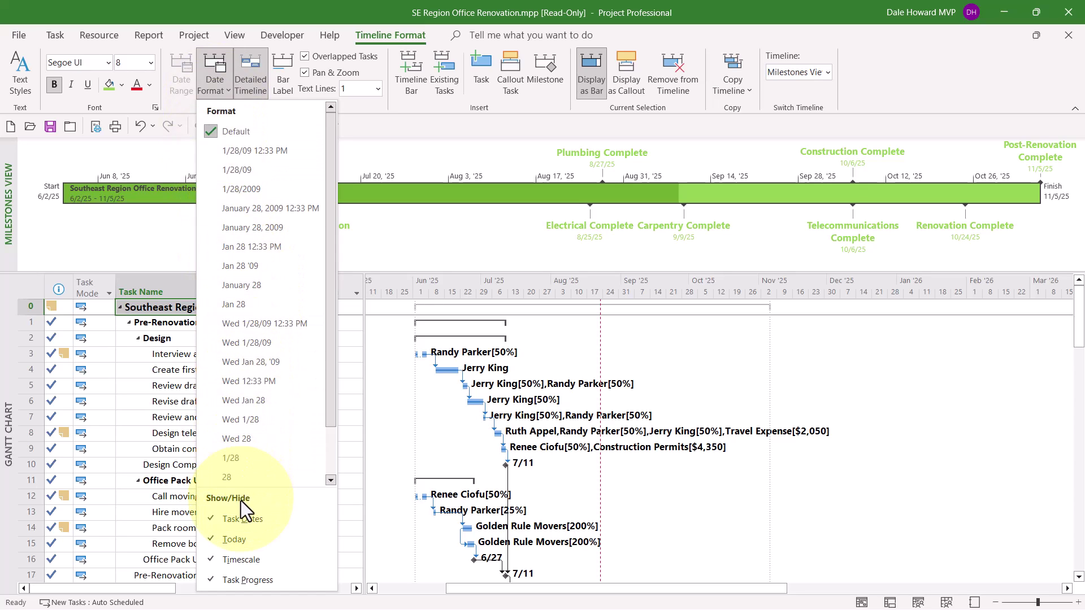
{"action": "left_click", "coordinate": [248, 560]}
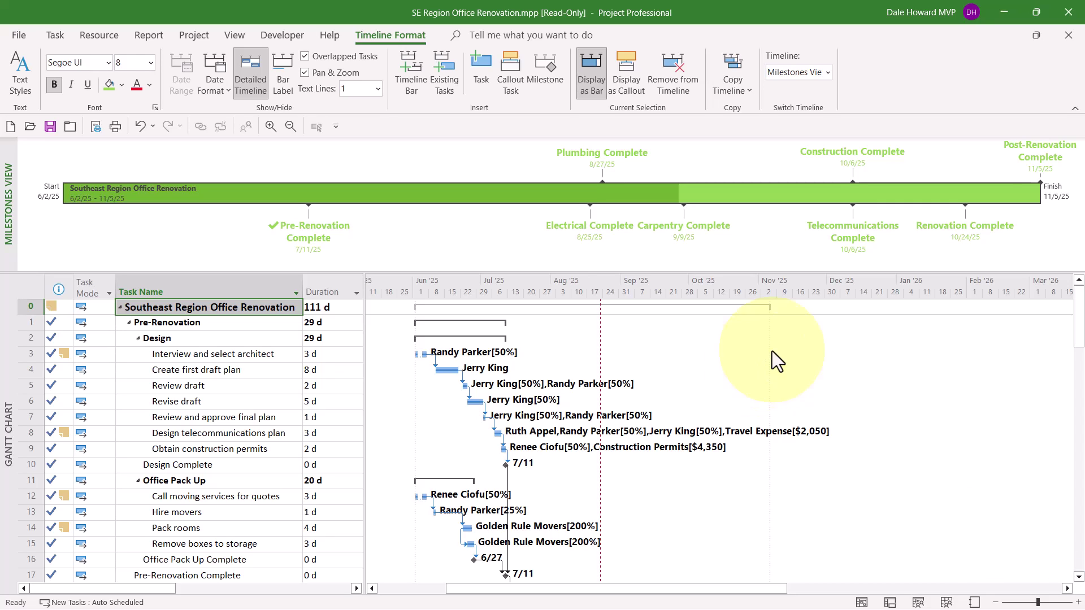
Switch the displayed timeline to the built-in Timeline view and back to Milestones View
{"action": "left_click", "coordinate": [827, 72]}
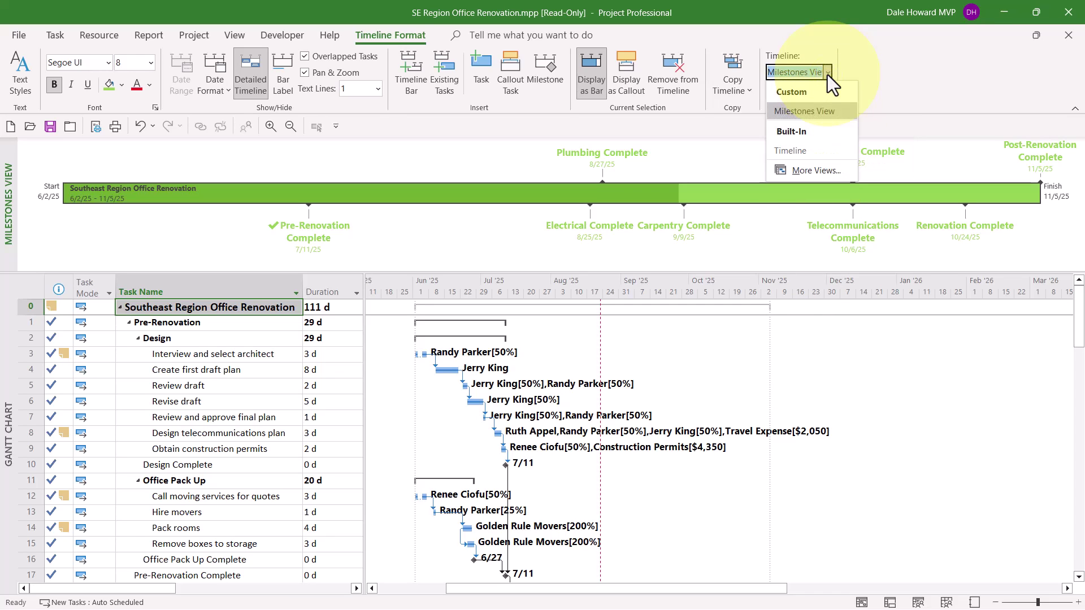
{"action": "left_click", "coordinate": [820, 152]}
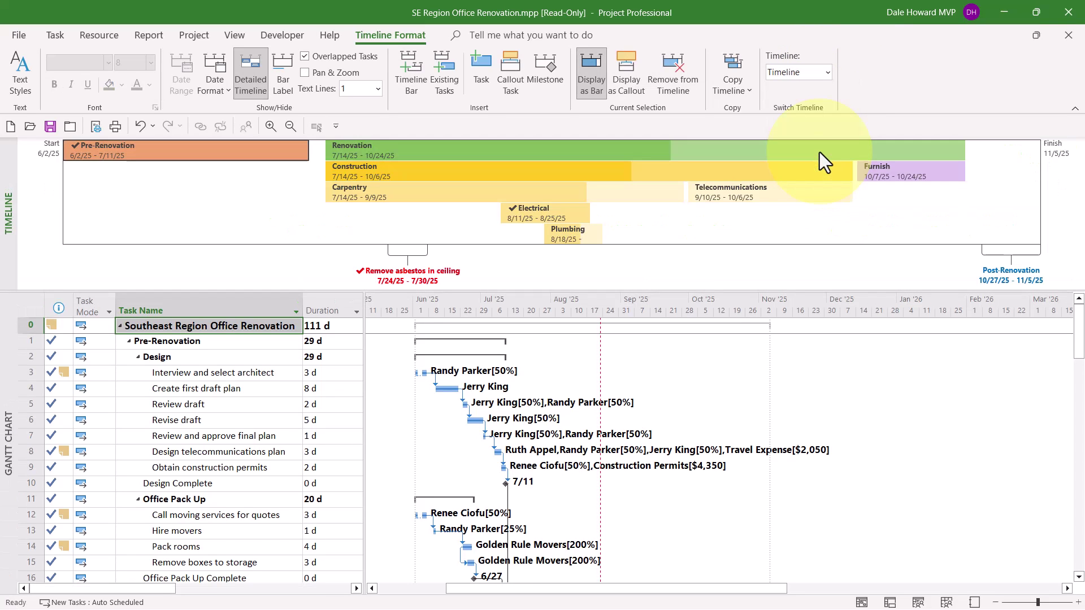
{"action": "left_click", "coordinate": [824, 73]}
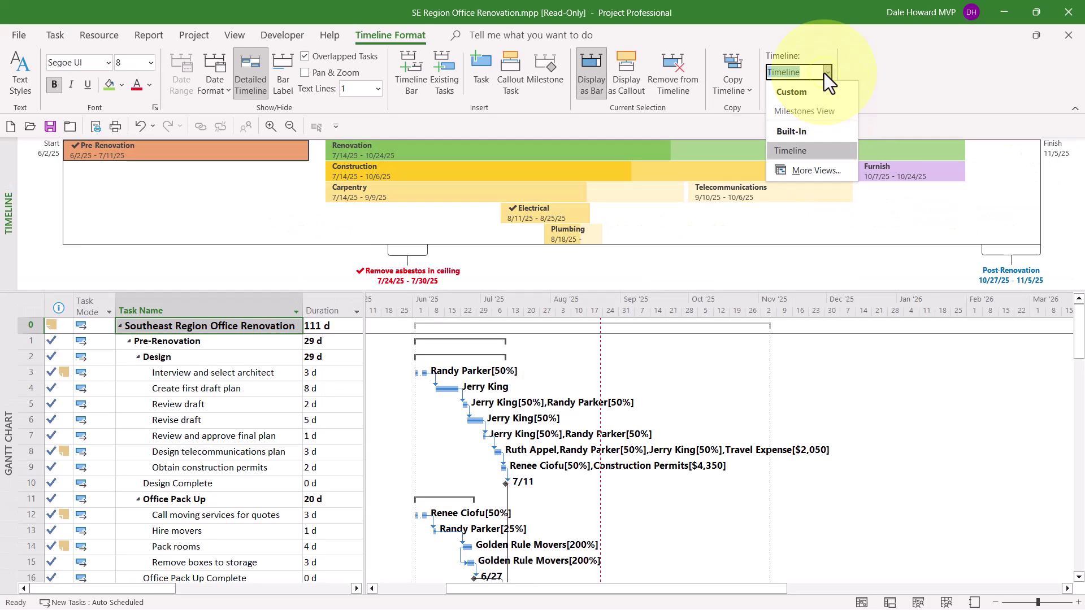
{"action": "left_click", "coordinate": [822, 112]}
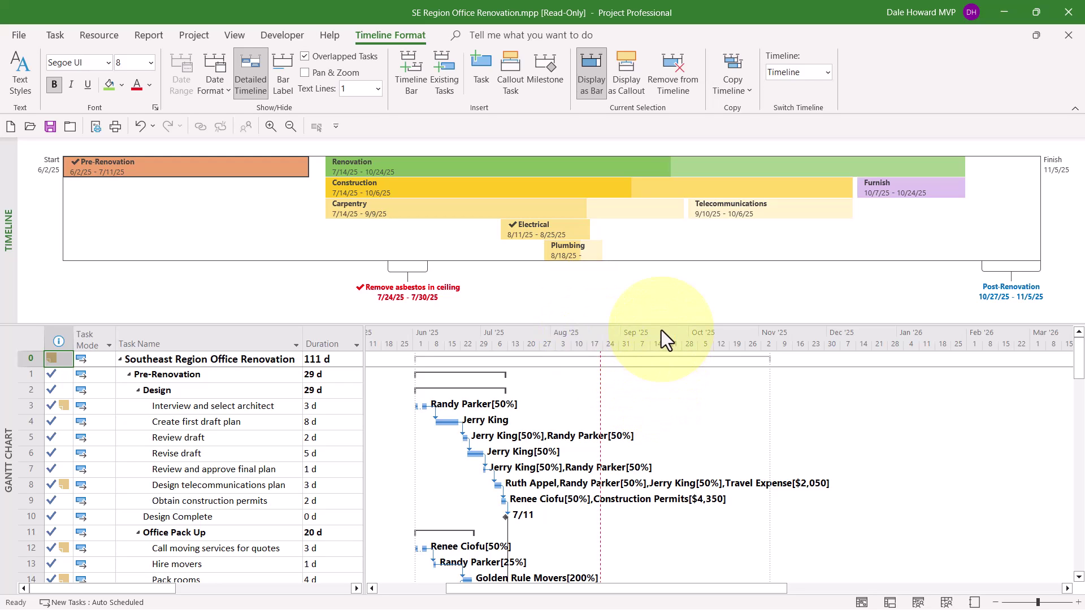
Enlarge the pane of the built-in Timeline view and insert a second timeline bar in it
{"action": "left_click_drag", "start_coordinate": [664, 325], "coordinate": [671, 423]}
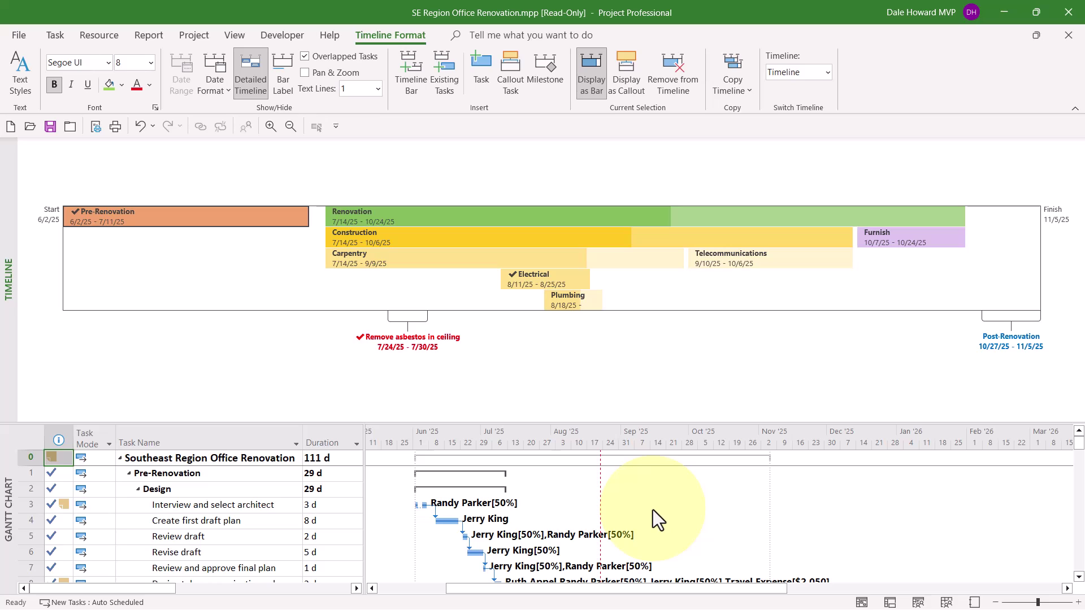
{"action": "left_click", "coordinate": [523, 364]}
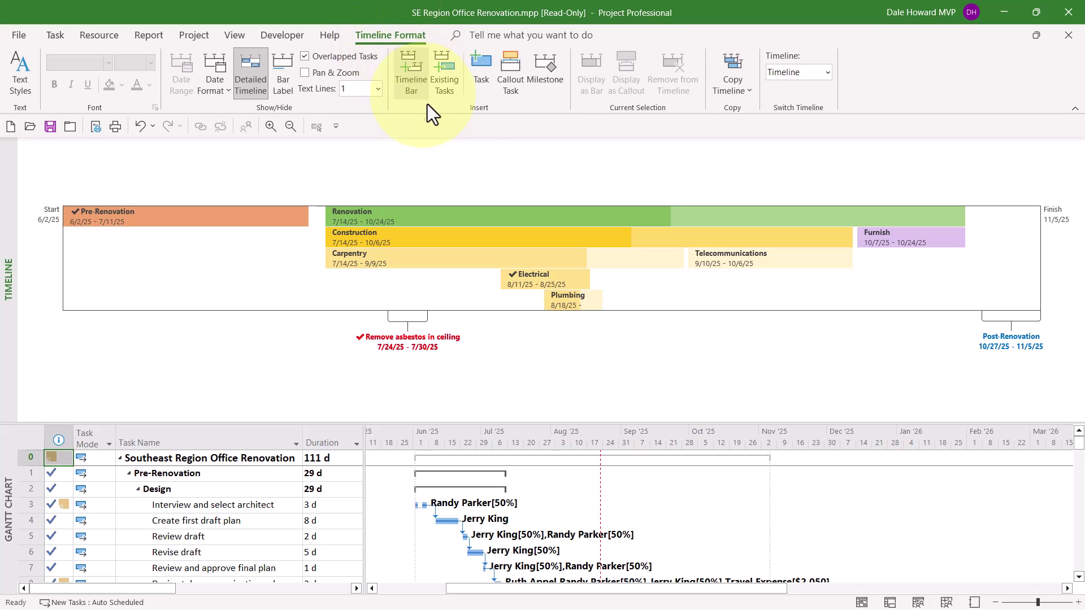
{"action": "left_click", "coordinate": [412, 70]}
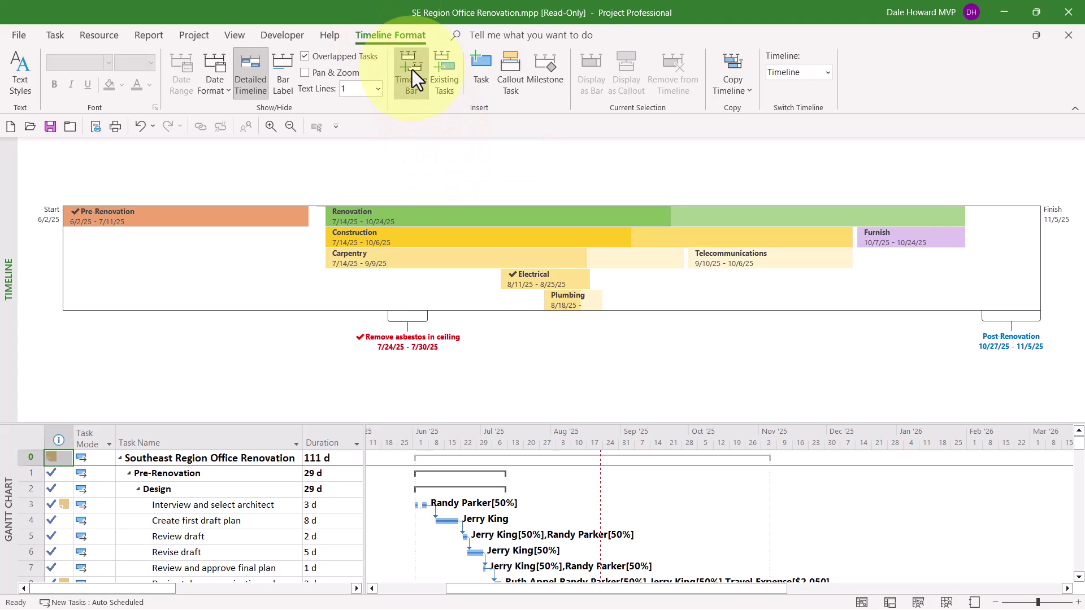
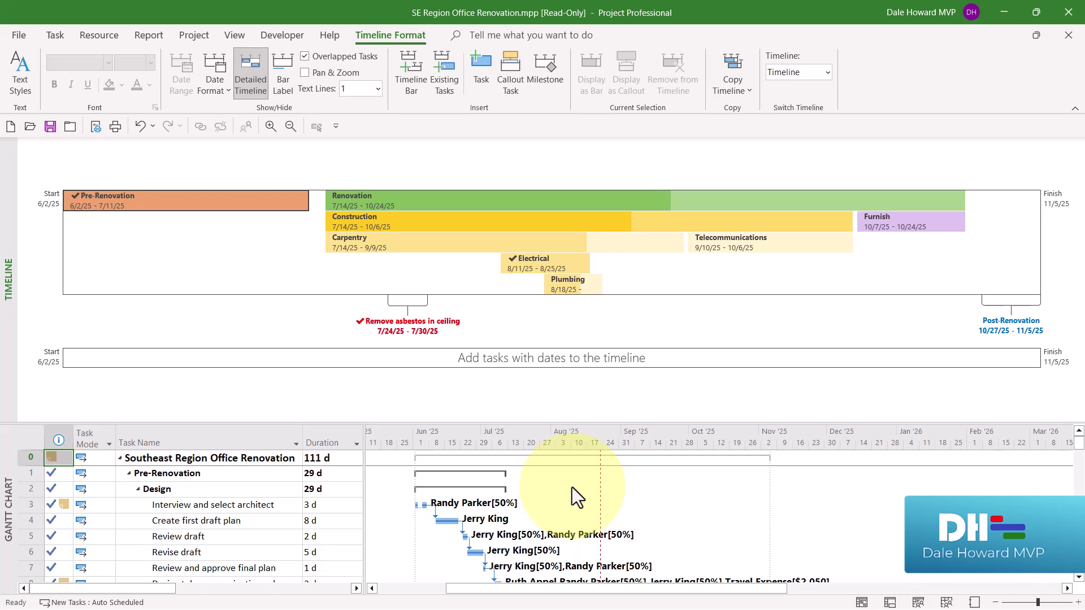
Select the Southeast Region Office Renovation summary task and the Pre-Renovation Complete milestone as existing tasks for the second timeline bar
{"action": "left_click", "coordinate": [427, 358]}
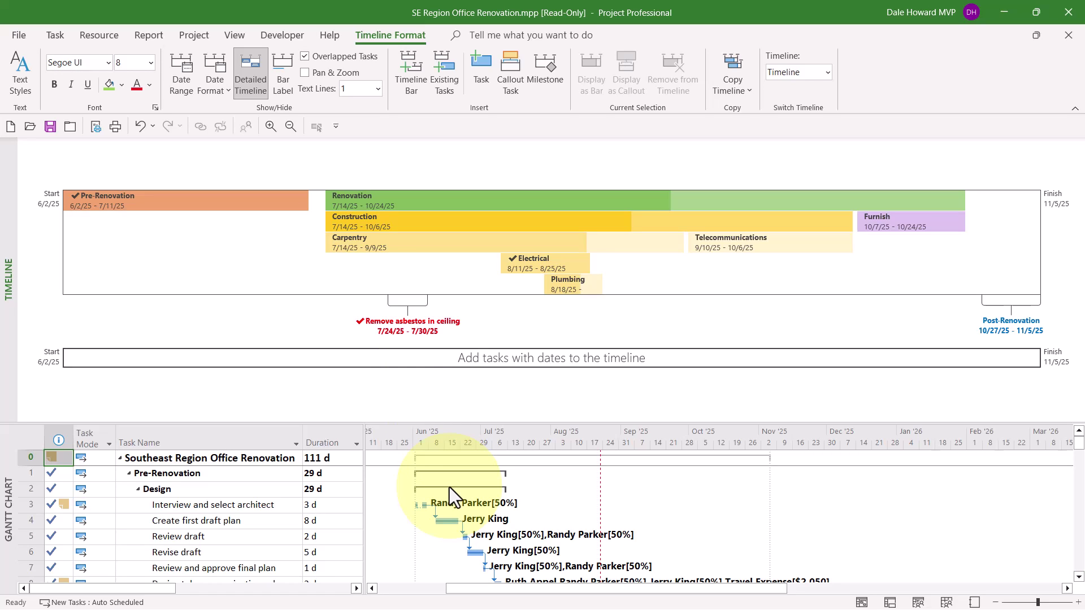
{"action": "left_click", "coordinate": [439, 82]}
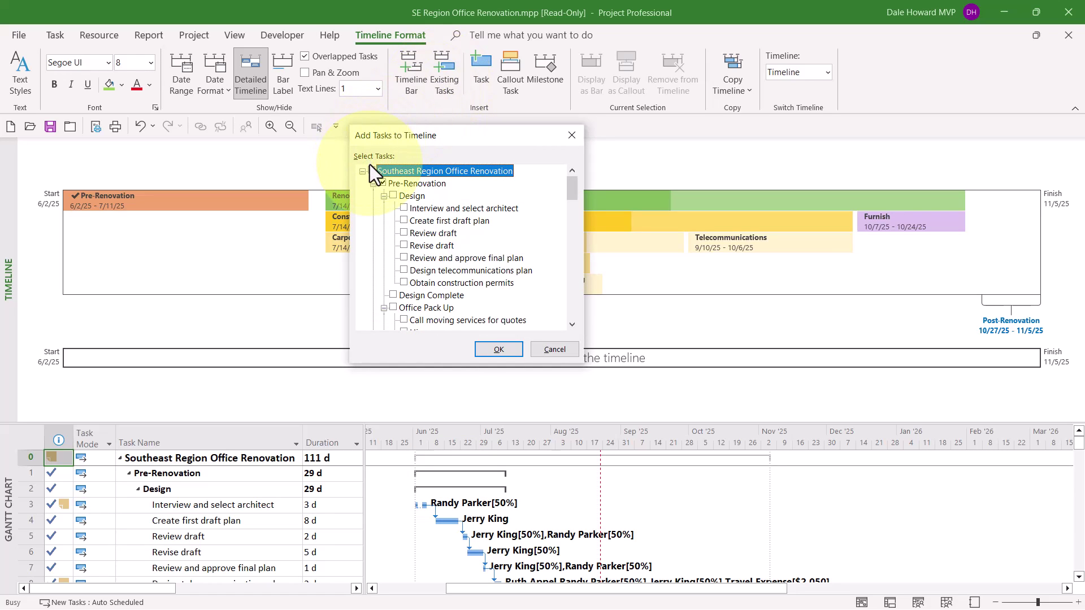
{"action": "left_click", "coordinate": [572, 273]}
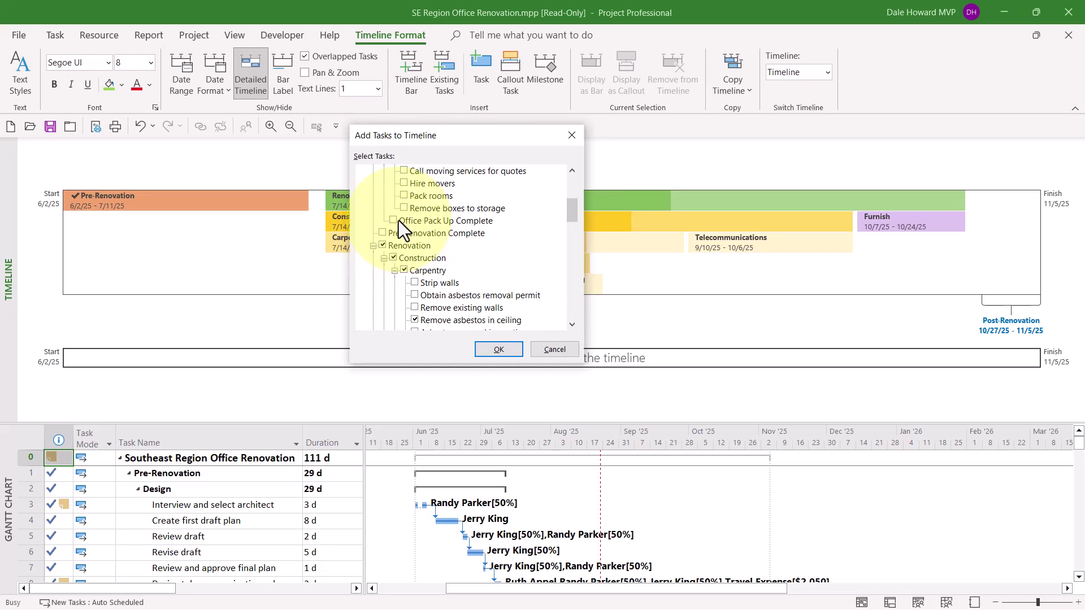
{"action": "left_click", "coordinate": [381, 234]}
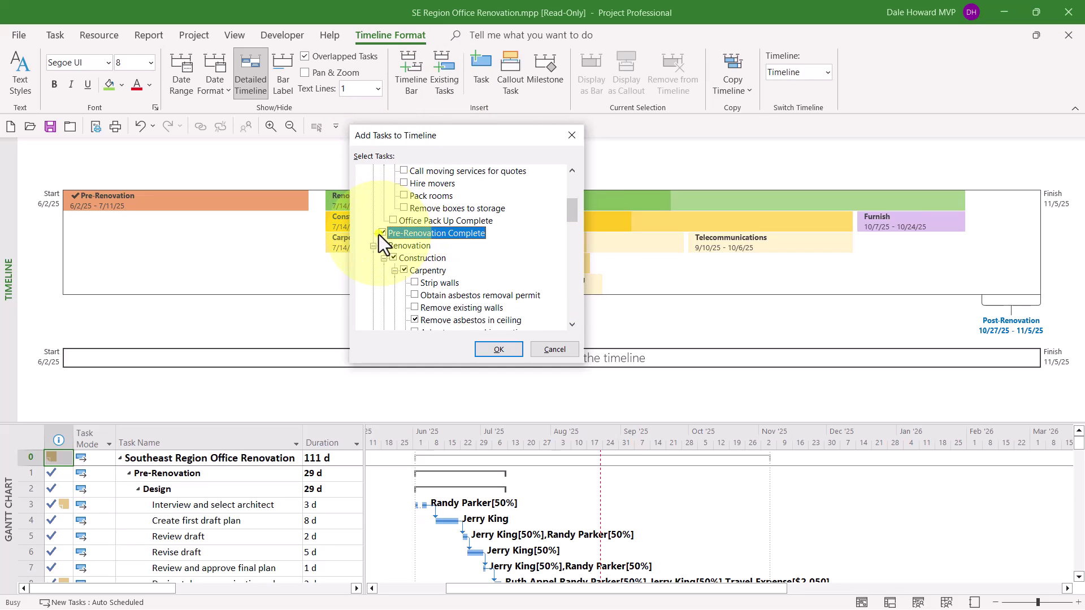
Include the Carpentry, Electrical, Plumbing, Telecommunications and Construction Complete milestones in the tasks selected for the timeline bar
{"action": "left_click", "coordinate": [570, 283]}
{"action": "left_click", "coordinate": [571, 282]}
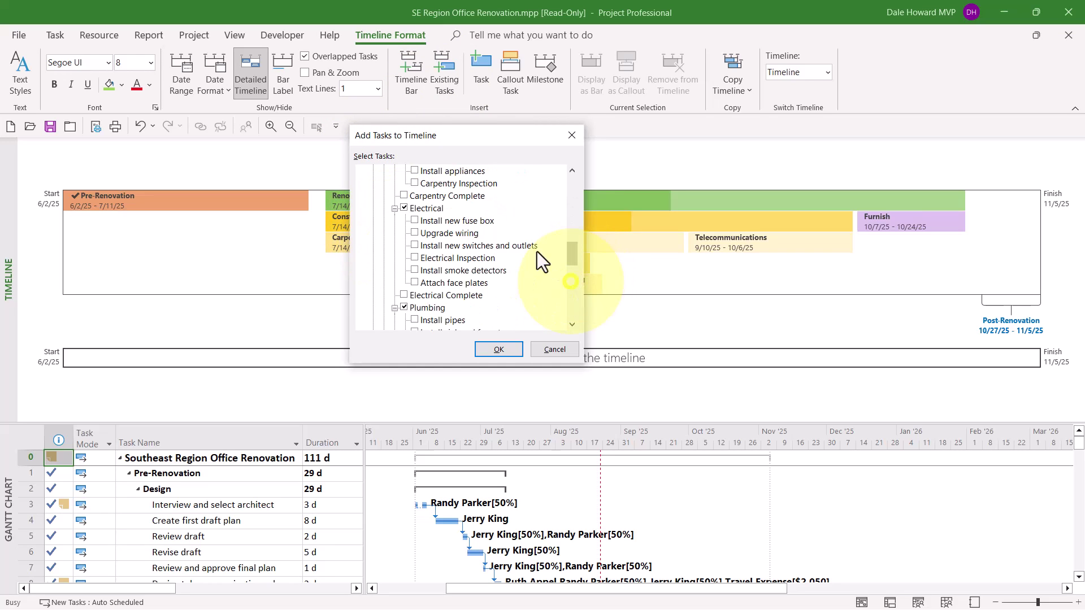
{"action": "left_click", "coordinate": [403, 195]}
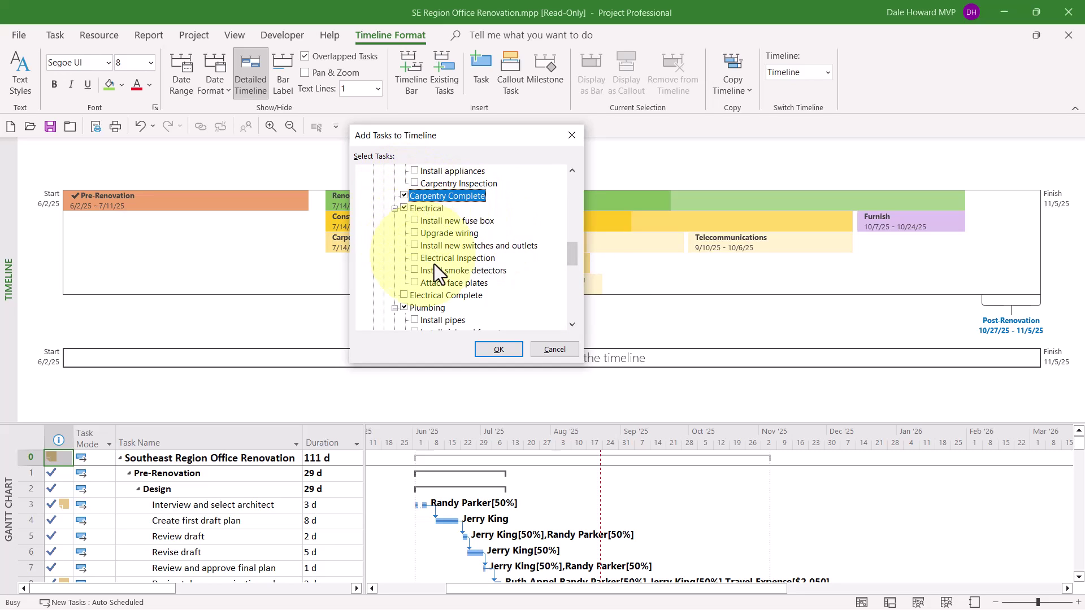
{"action": "left_click", "coordinate": [405, 294]}
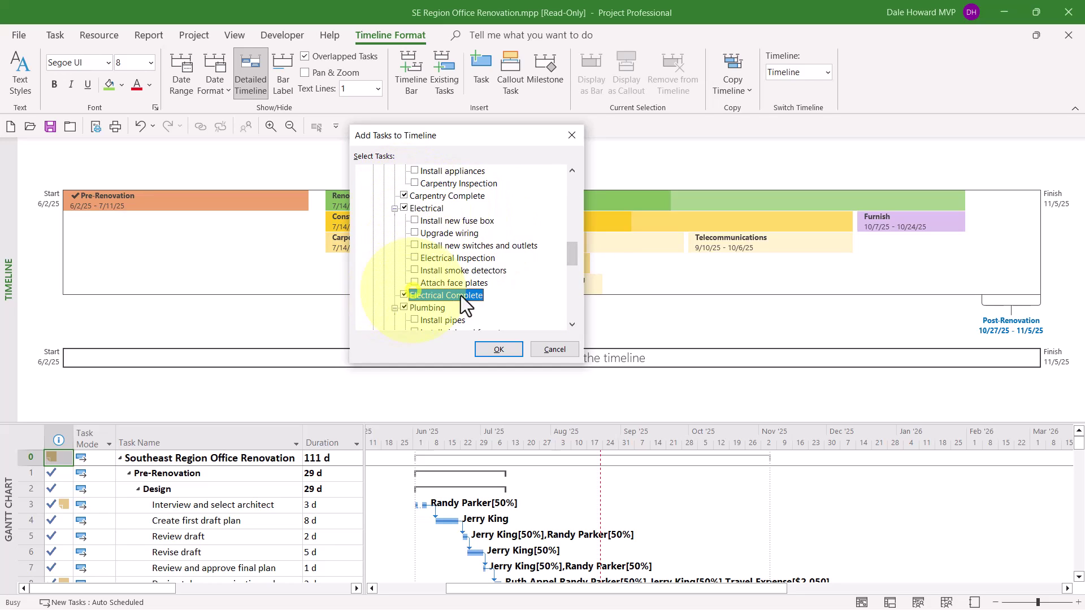
{"action": "left_click", "coordinate": [575, 288]}
{"action": "left_click", "coordinate": [404, 220]}
{"action": "left_click", "coordinate": [404, 307]}
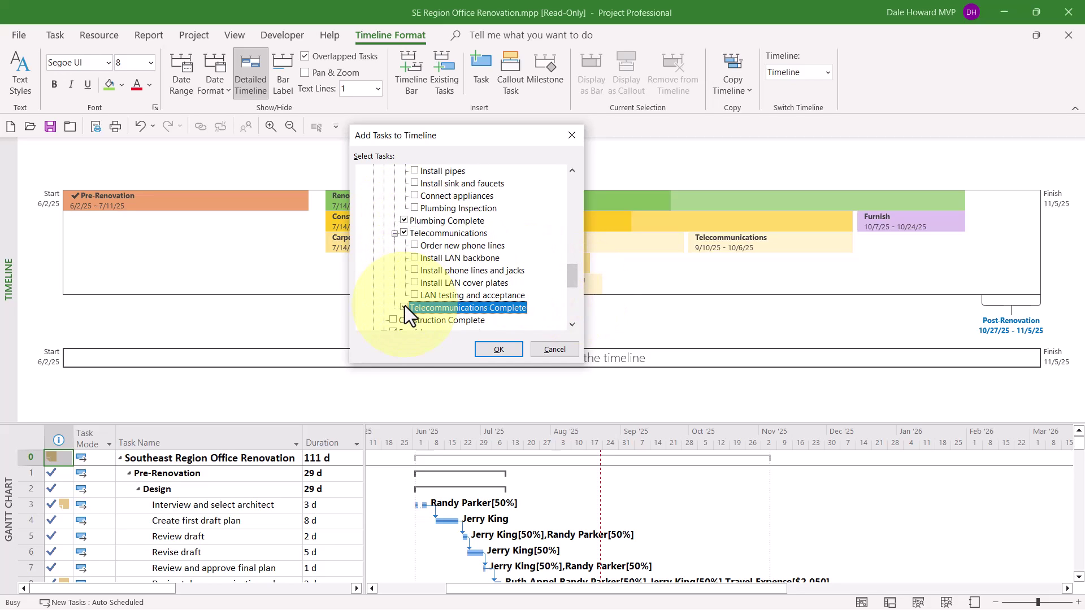
{"action": "left_click", "coordinate": [392, 320]}
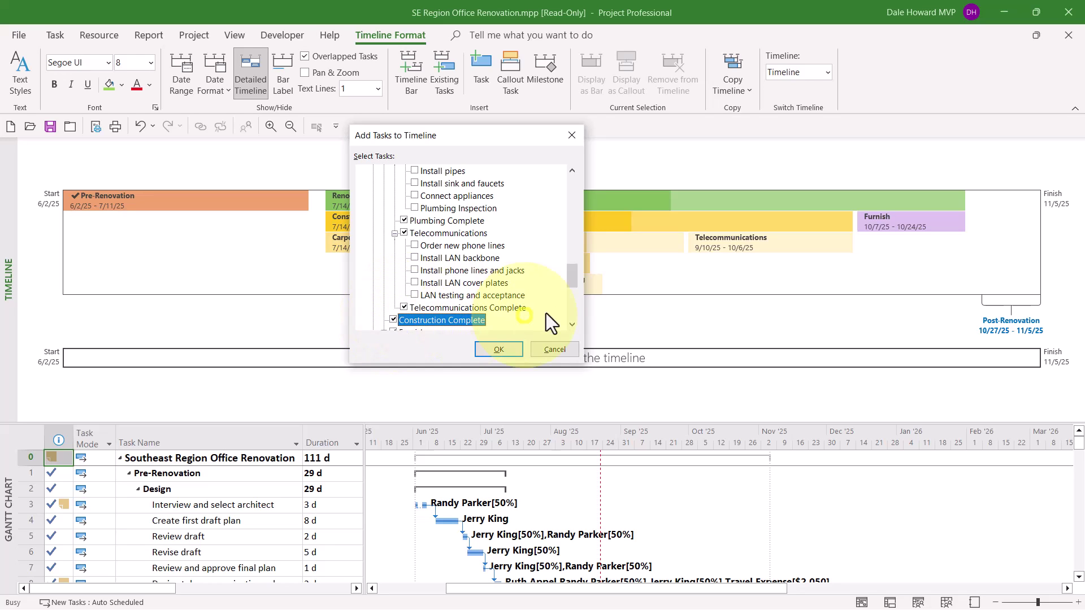
Include the Furnish, Renovation and Post-Renovation Complete milestones and add all selected tasks to the second timeline bar
{"action": "left_click", "coordinate": [570, 304]}
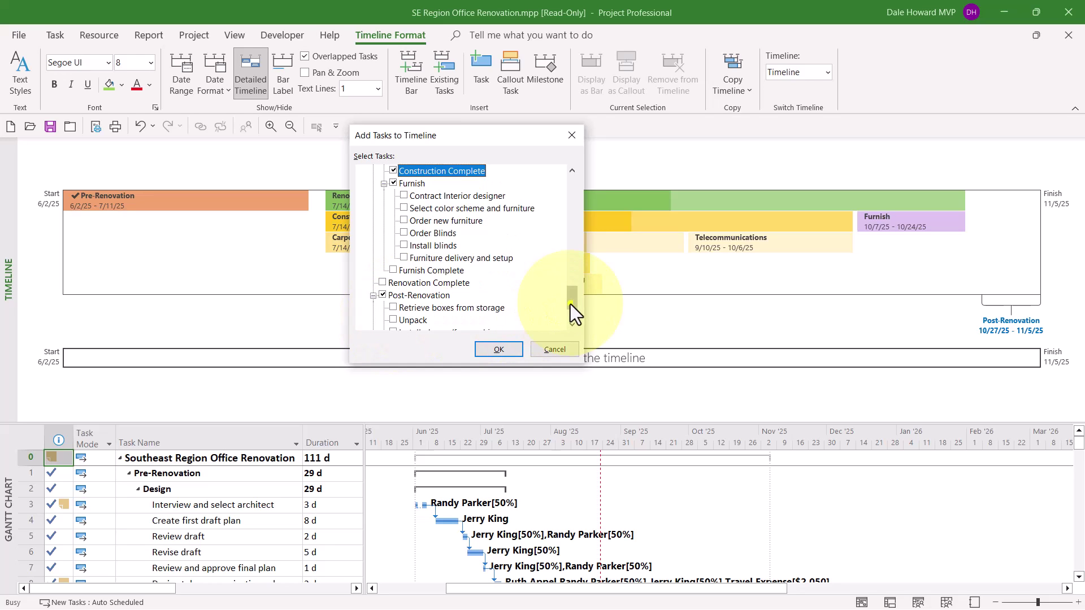
{"action": "left_click", "coordinate": [393, 270]}
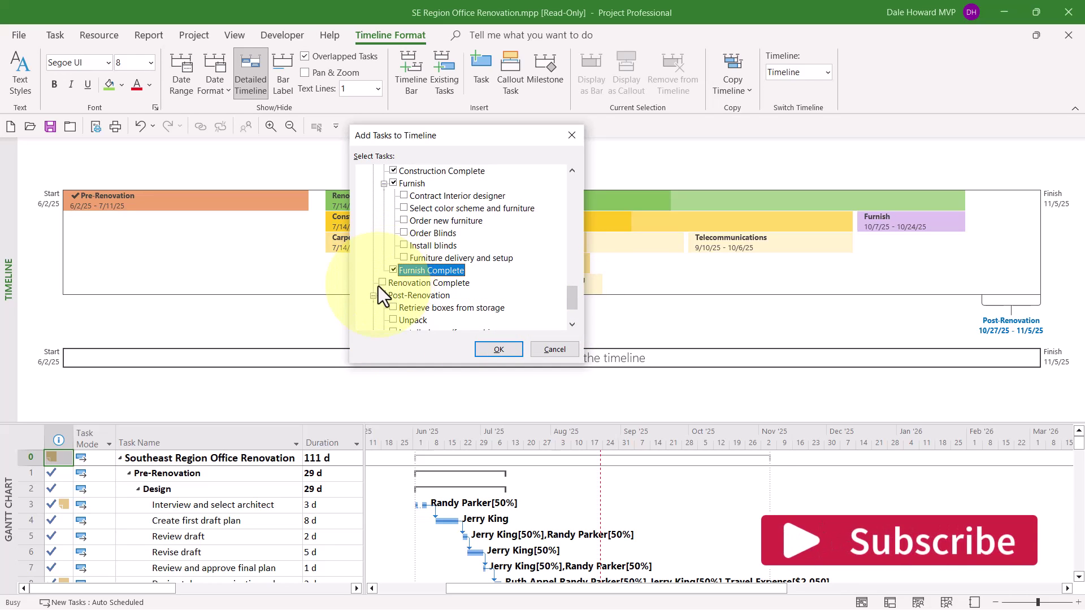
{"action": "left_click", "coordinate": [381, 282]}
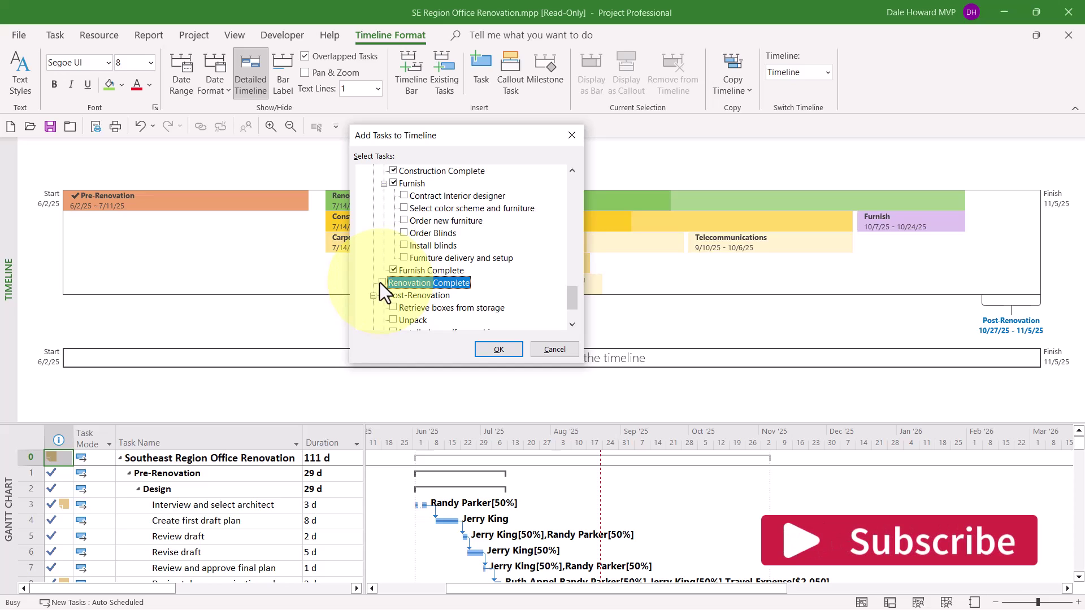
{"action": "left_click", "coordinate": [571, 314]}
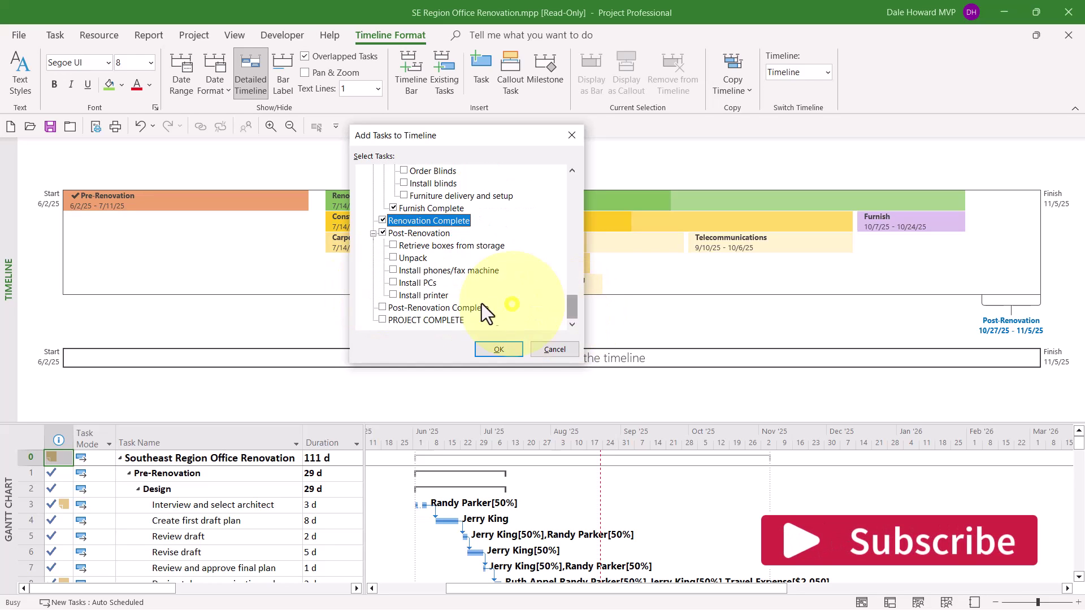
{"action": "left_click", "coordinate": [383, 308]}
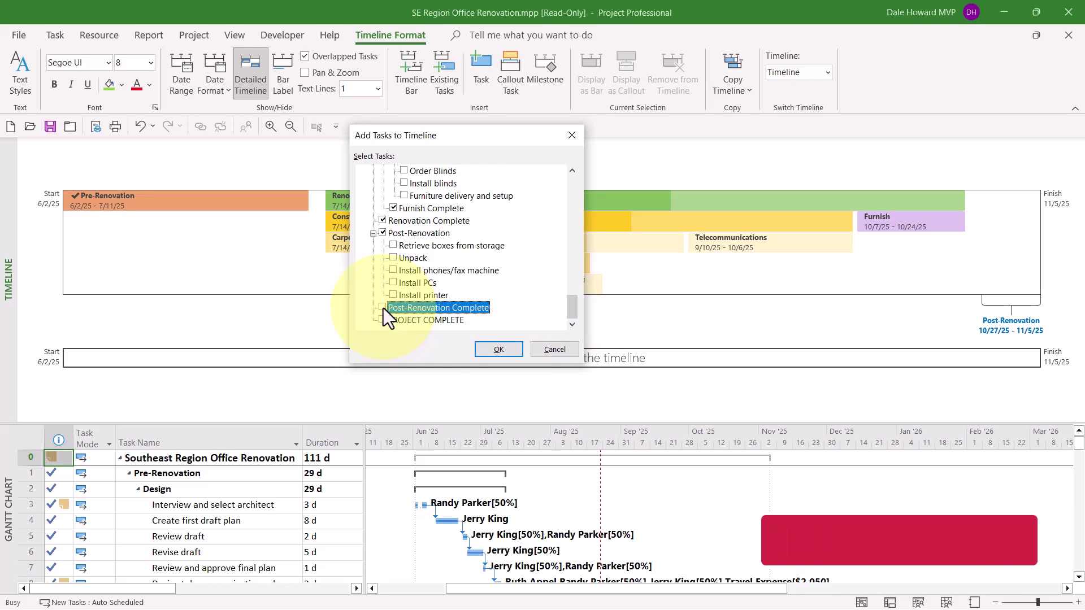
{"action": "left_click", "coordinate": [498, 350]}
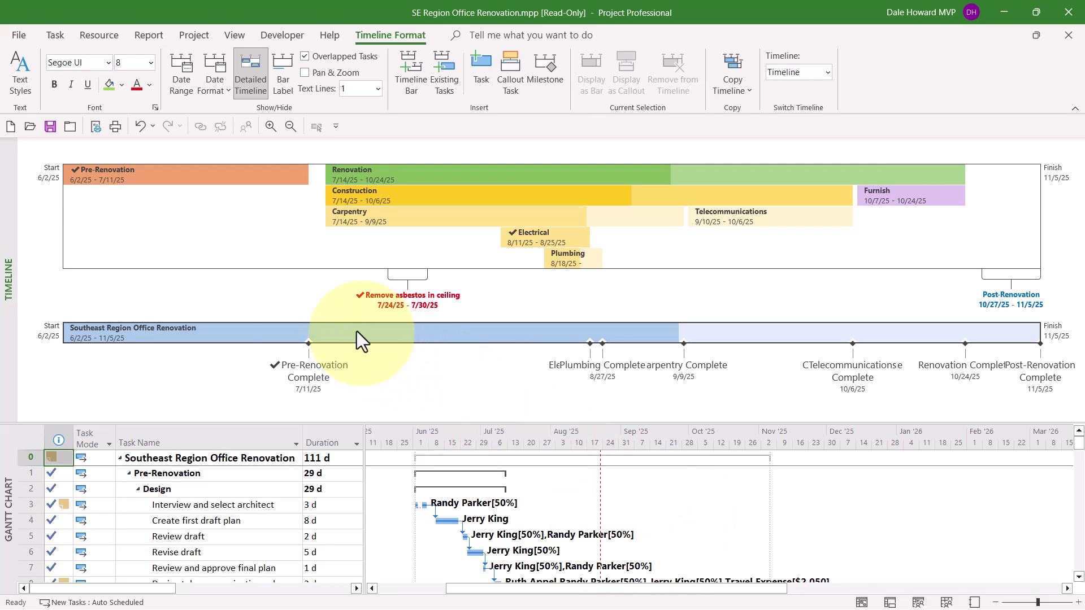
{"action": "mouse_move", "coordinate": [270, 334]}
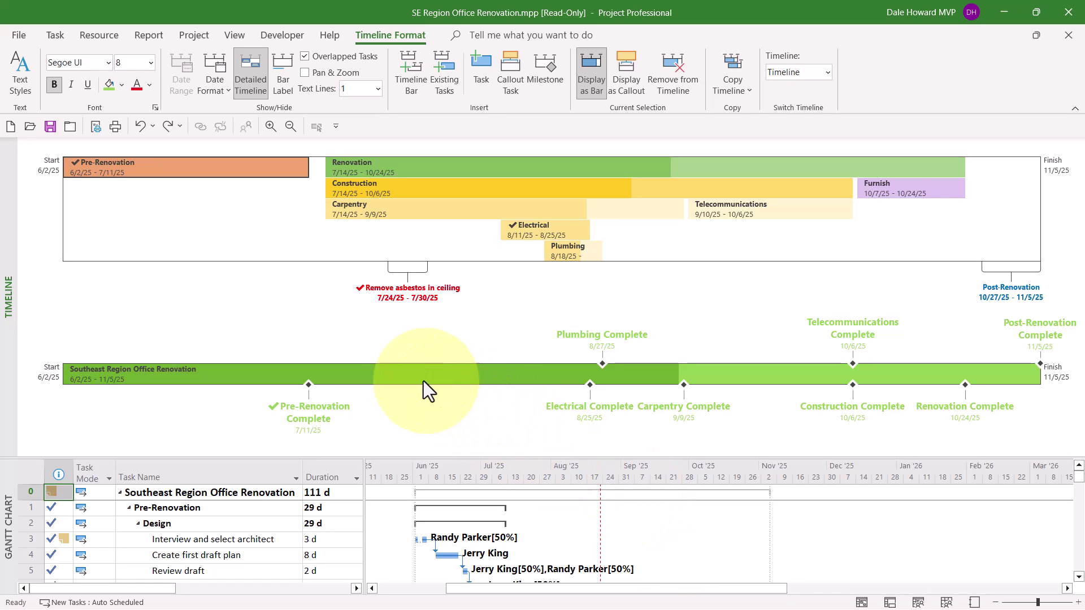
{"action": "mouse_move", "coordinate": [422, 380]}
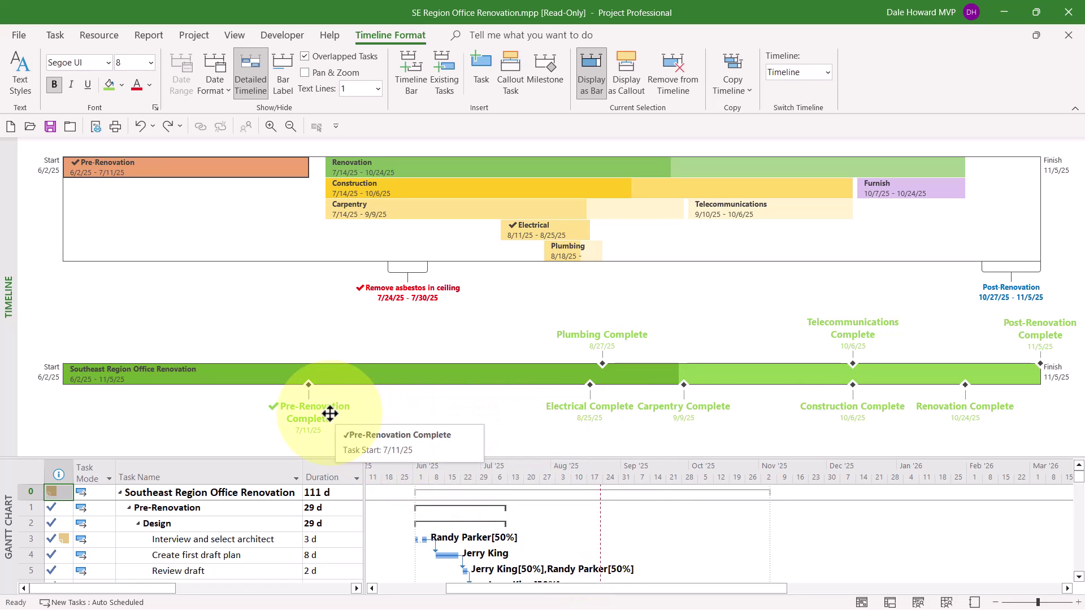
{"action": "mouse_move", "coordinate": [680, 407]}
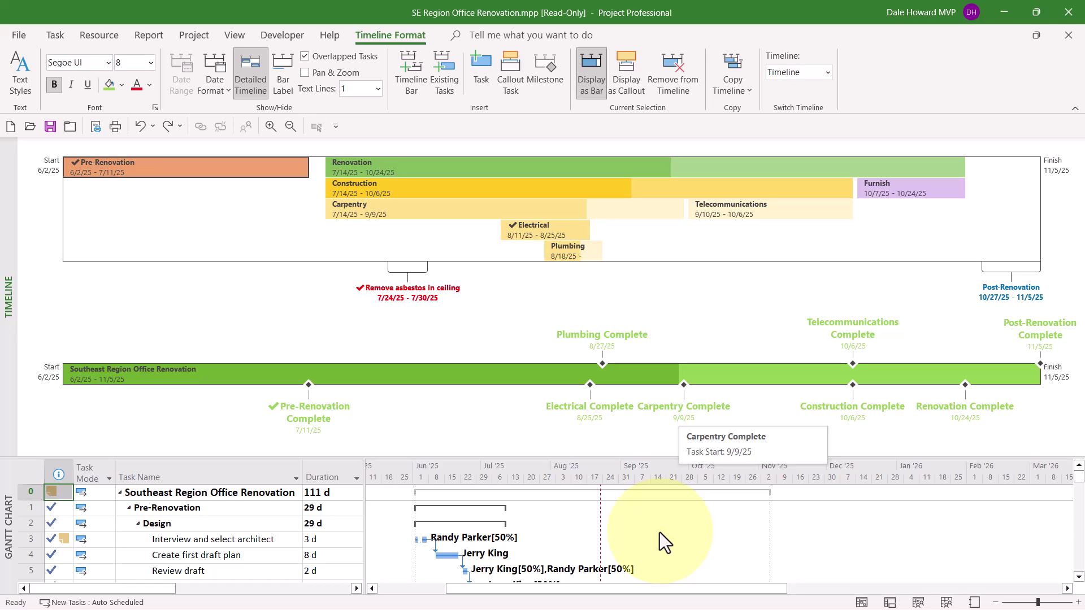
Label the first timeline bar "Phases and Deliverables" and the second one "Milestones"
{"action": "left_click", "coordinate": [342, 316]}
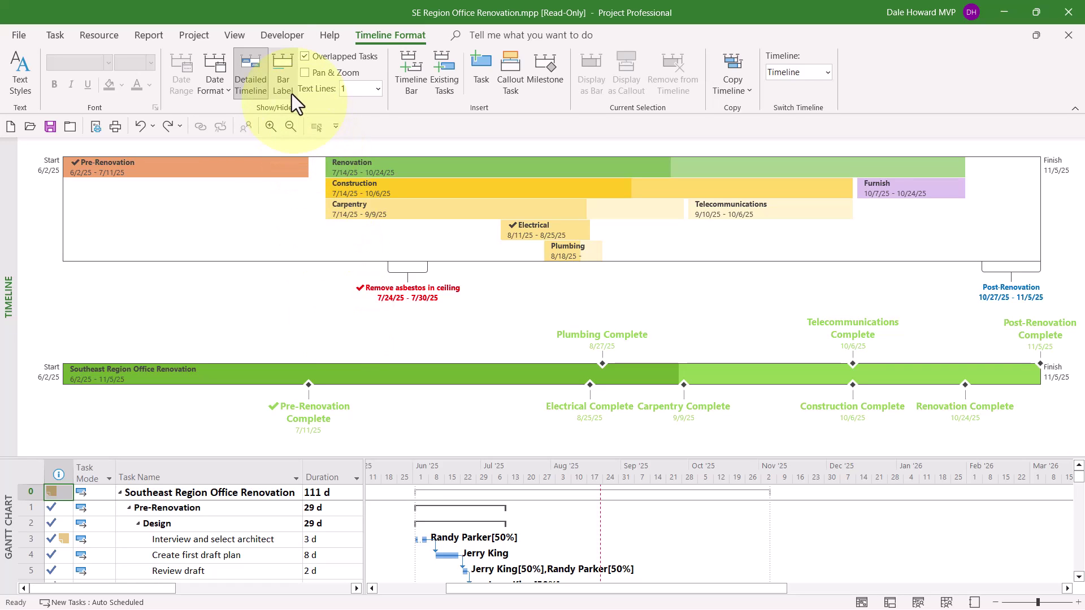
{"action": "left_click", "coordinate": [284, 70]}
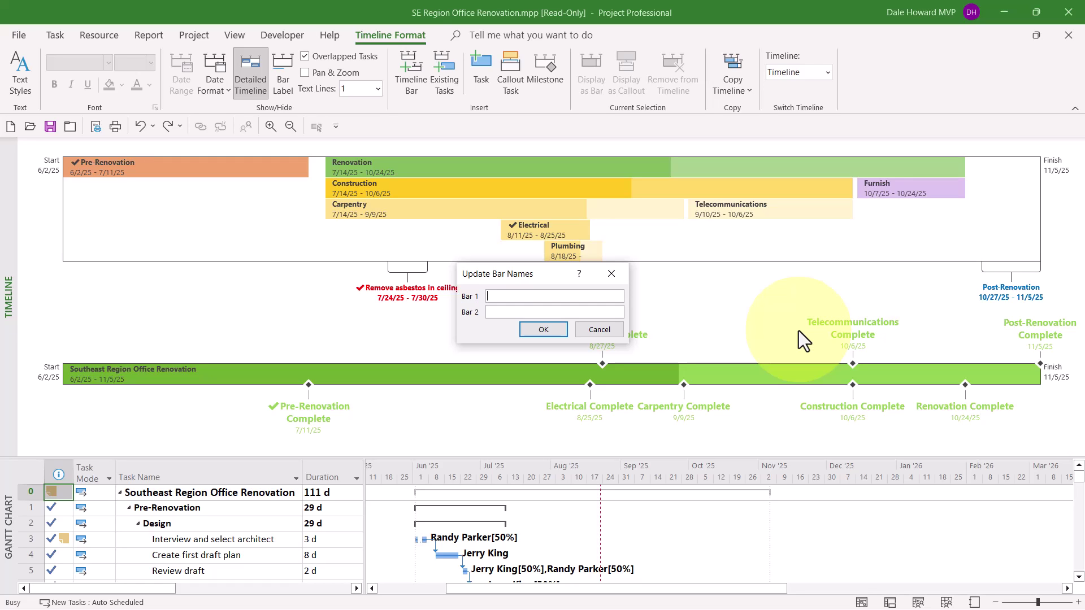
{"action": "type", "text": "Phases and Deliverables"}
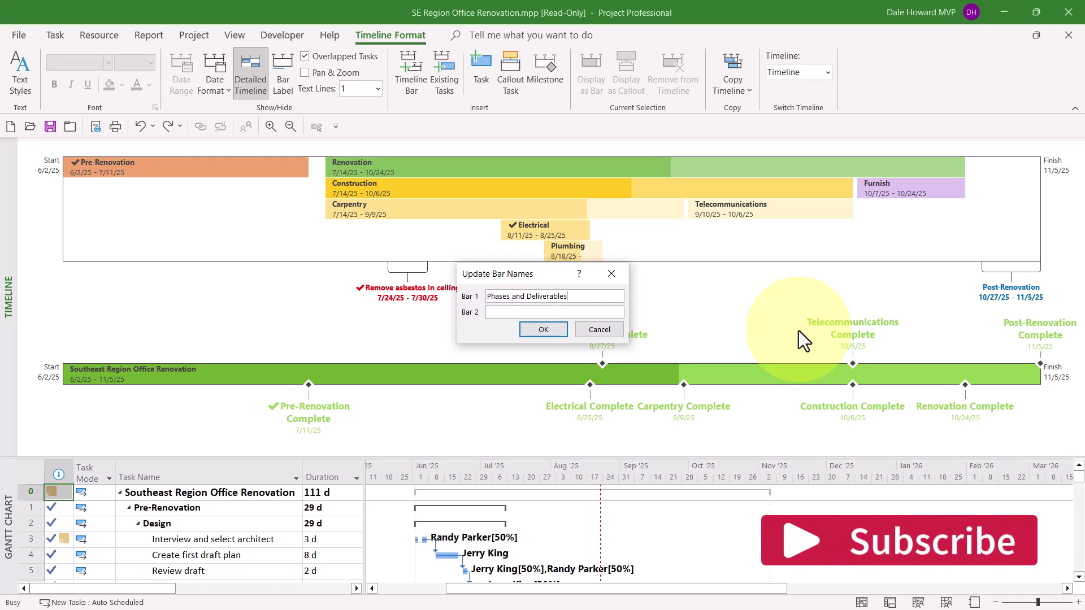
{"action": "type", "text": "Milest"}
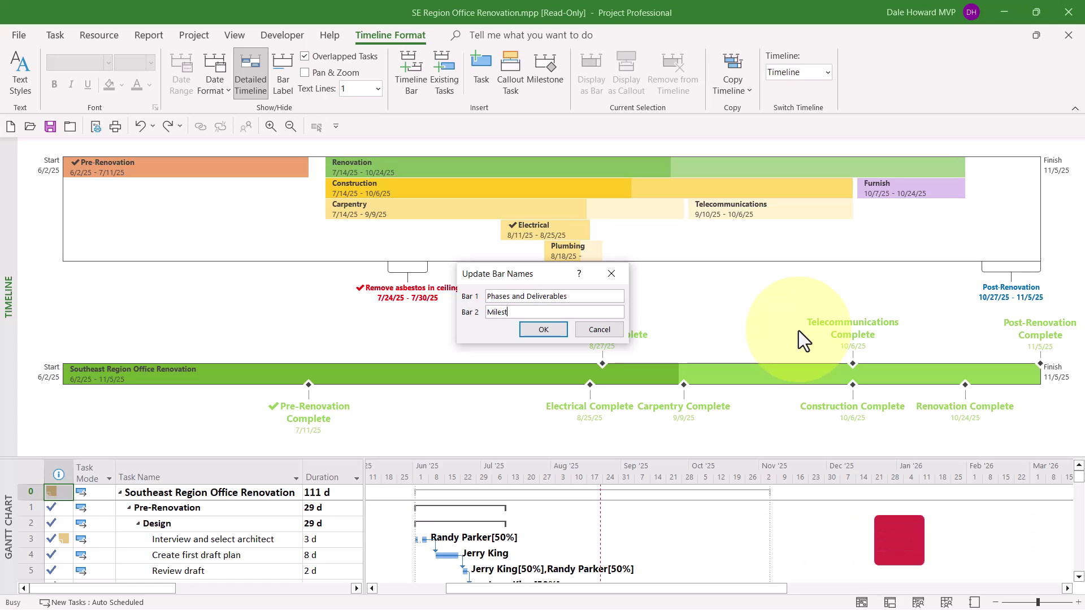
{"action": "type", "text": "ones"}
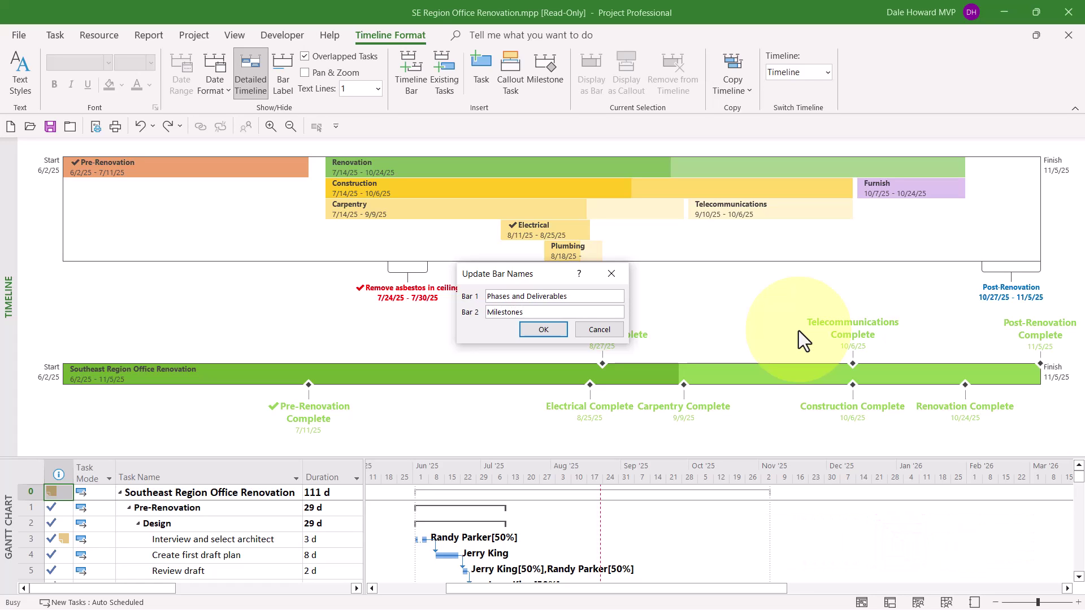
{"action": "left_click", "coordinate": [556, 325]}
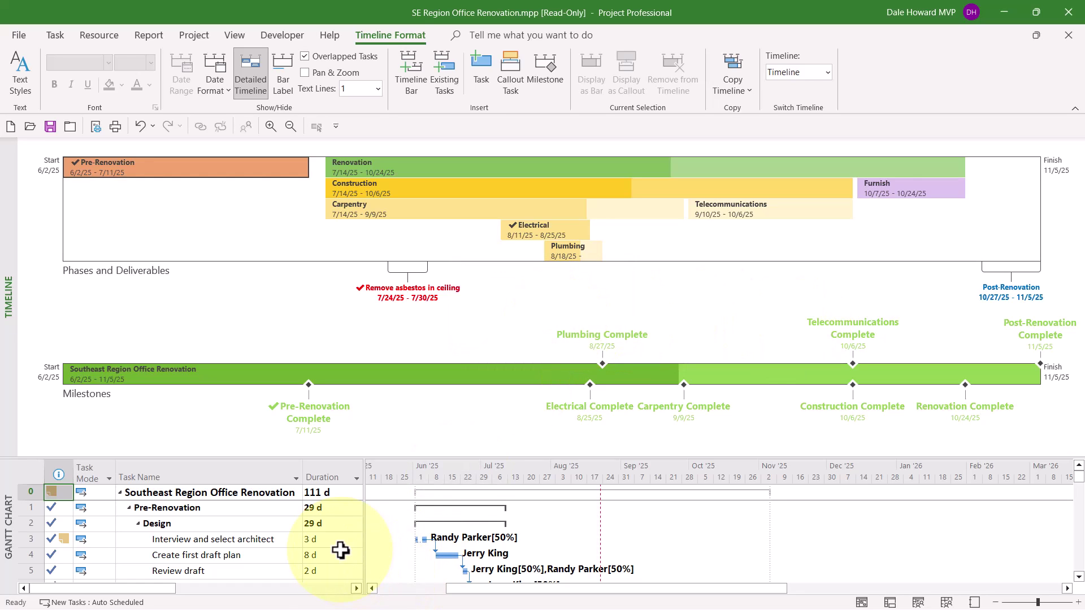